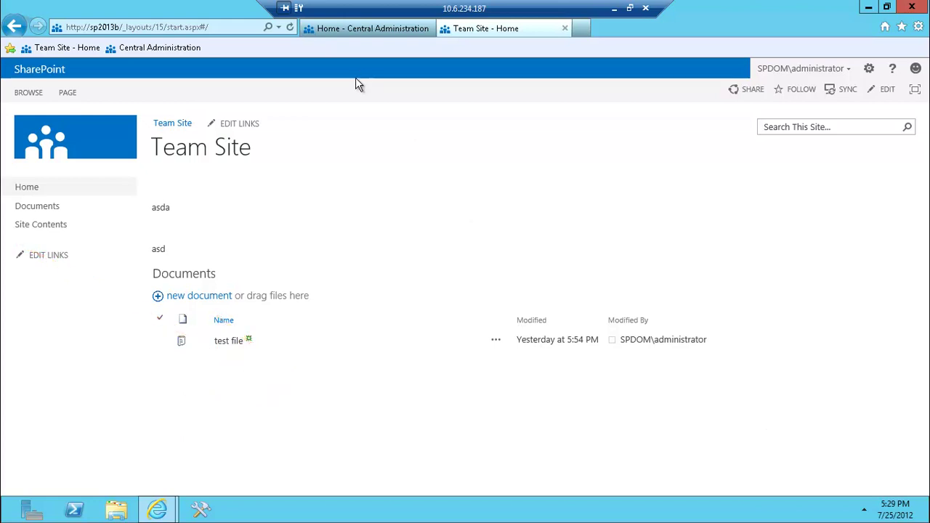
# Switch to the 'Home - Central Administration' browser tab
pyautogui.click(356, 34)
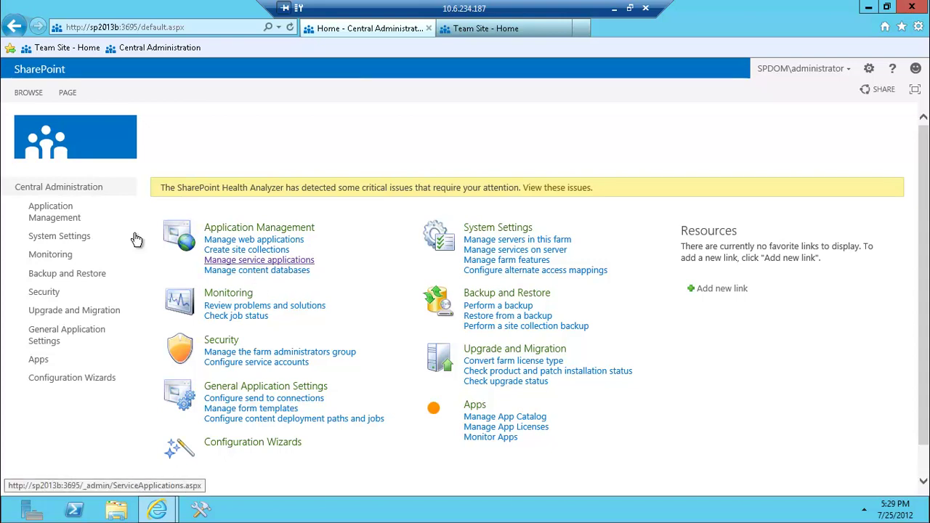
# Reach the Search Service Application's administration page through Application Management's service applications list
pyautogui.click(66, 215)
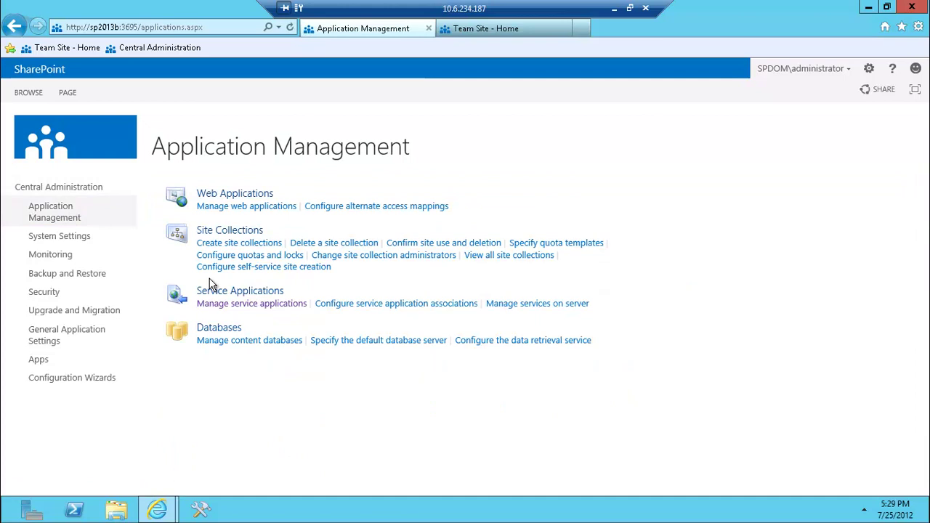
pyautogui.click(213, 303)
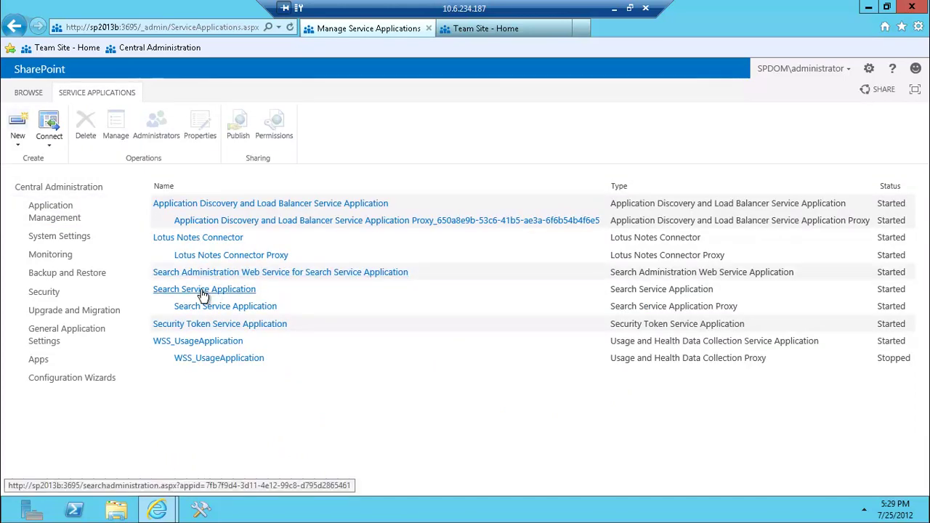
pyautogui.click(203, 292)
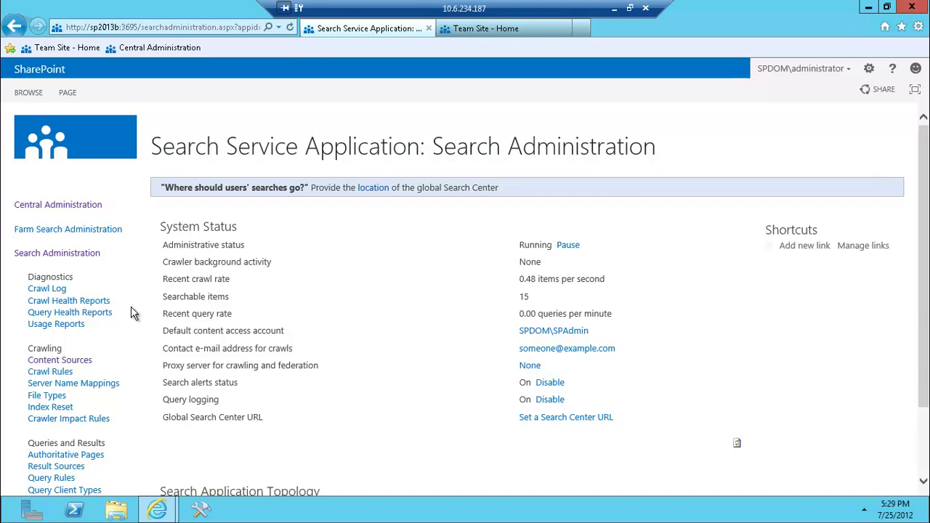
# Inspect the Local SharePoint sites content source settings and cancel without changes
pyautogui.click(58, 362)
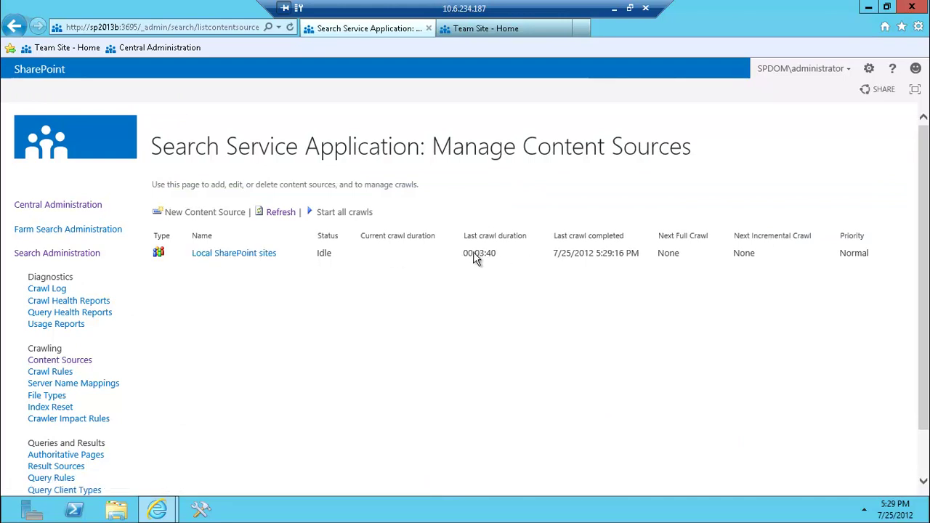
pyautogui.click(504, 28)
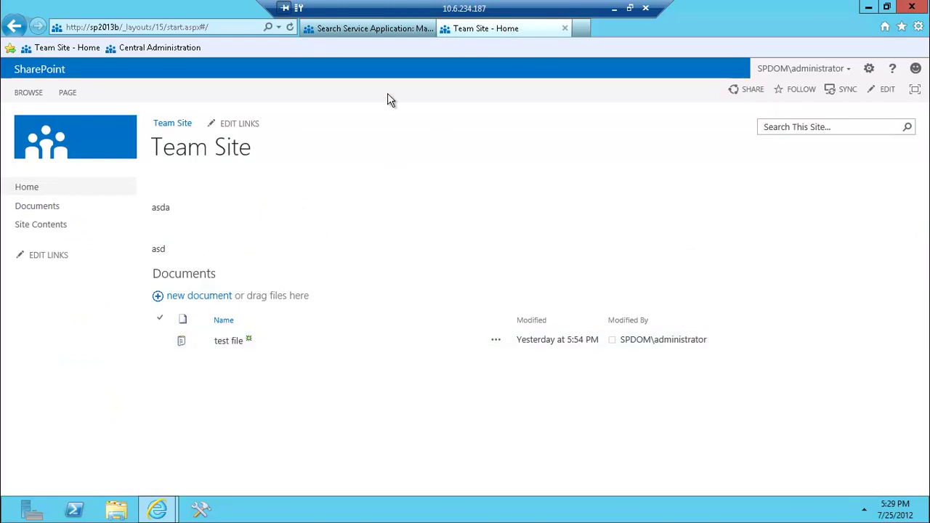
pyautogui.click(368, 29)
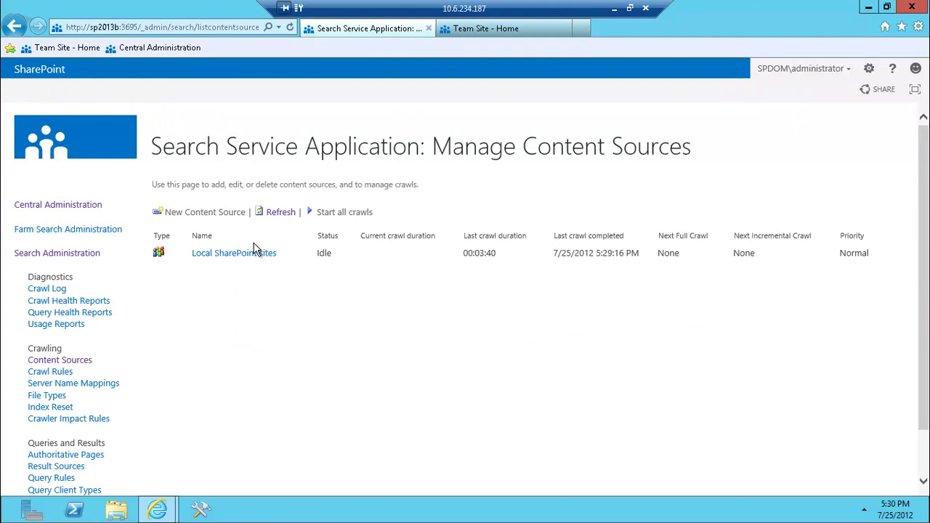
pyautogui.click(229, 258)
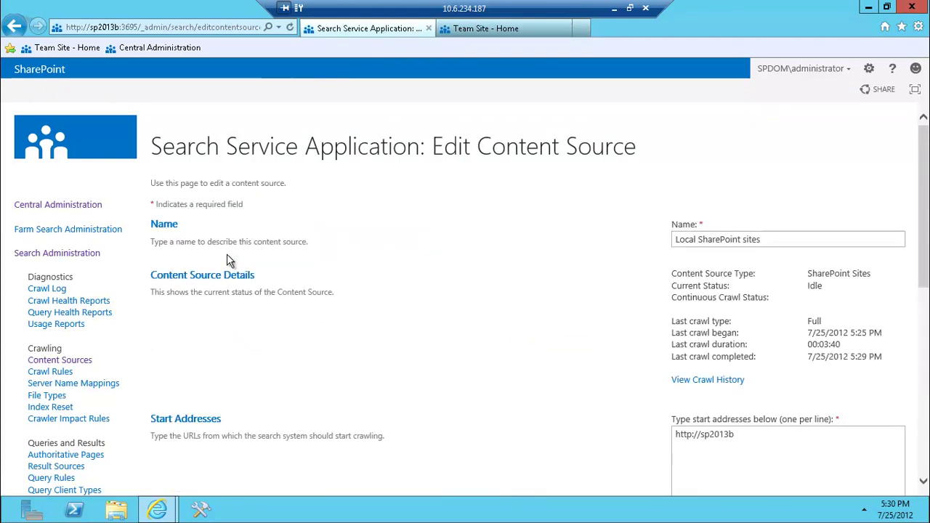
pyautogui.moveTo(927, 242); pyautogui.dragTo(924, 445)
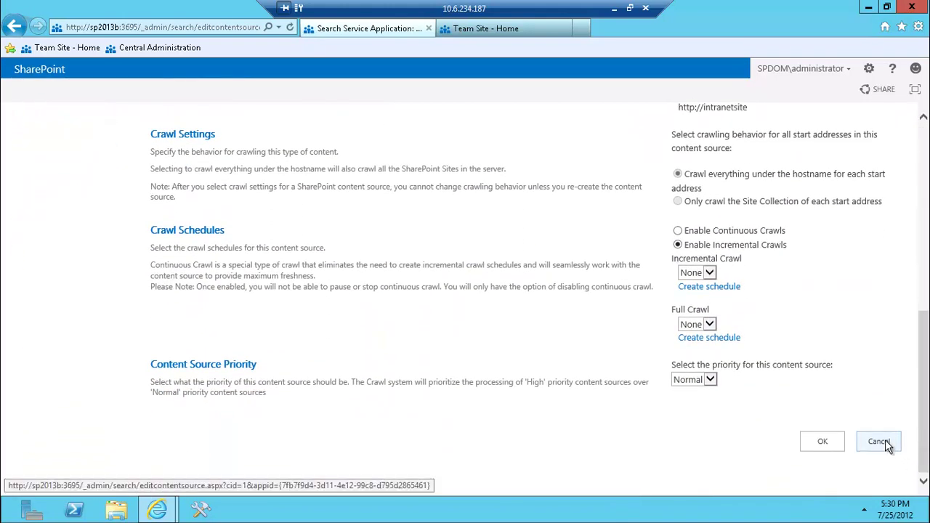
pyautogui.click(878, 441)
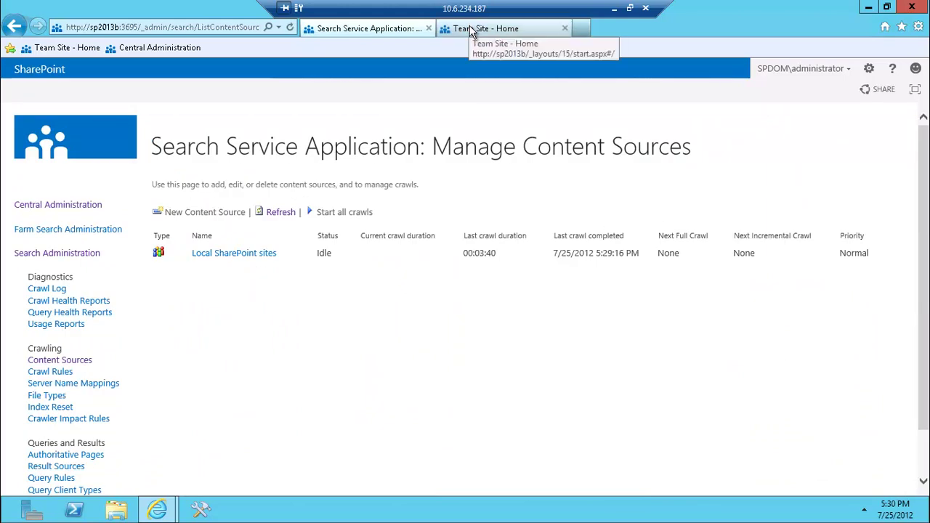
# Start a new subsite from the Team Site's Site Contents page
pyautogui.click(471, 30)
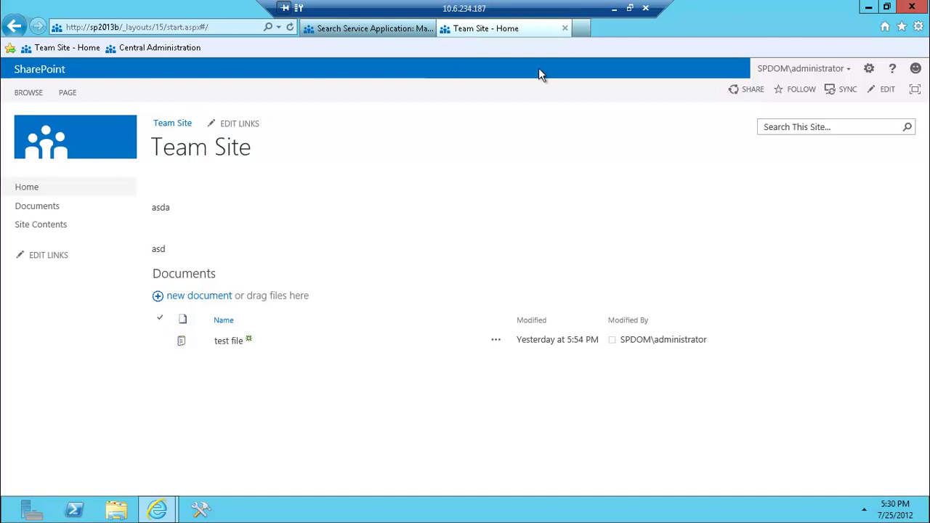
pyautogui.click(870, 70)
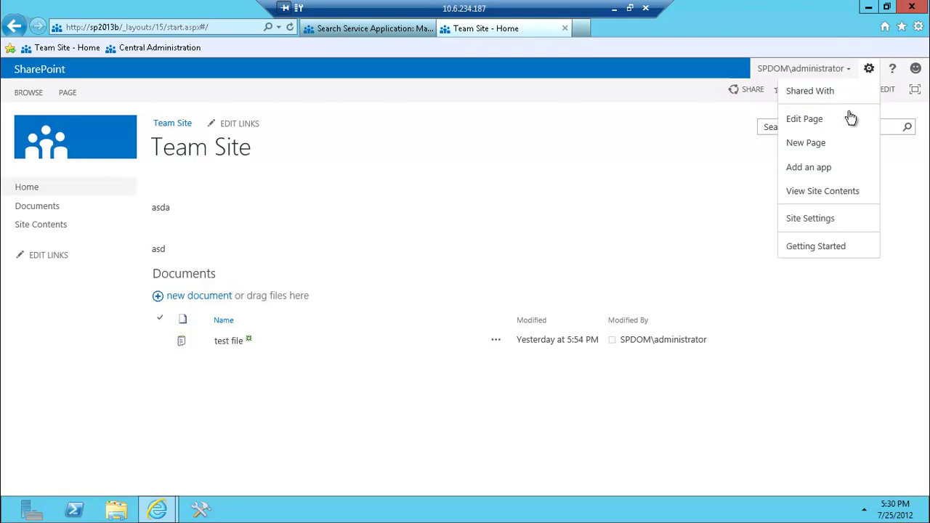
pyautogui.click(819, 194)
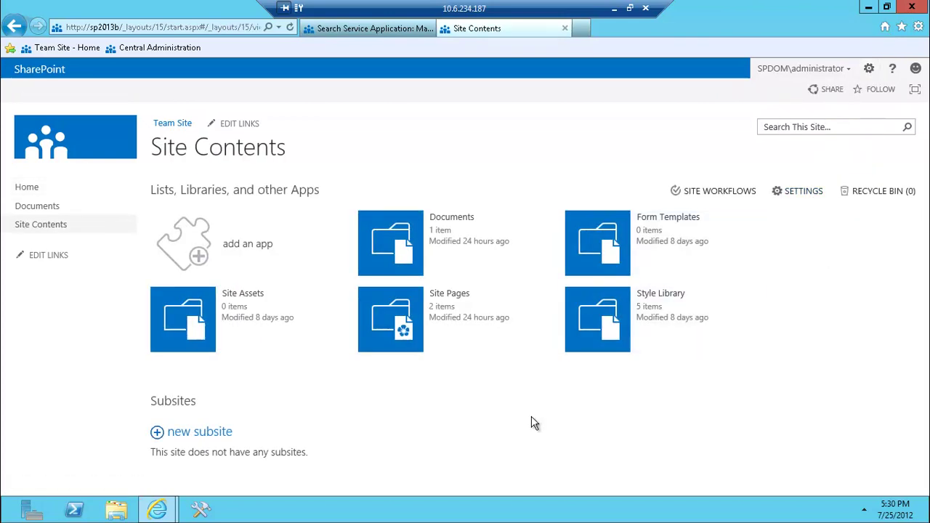
pyautogui.click(181, 435)
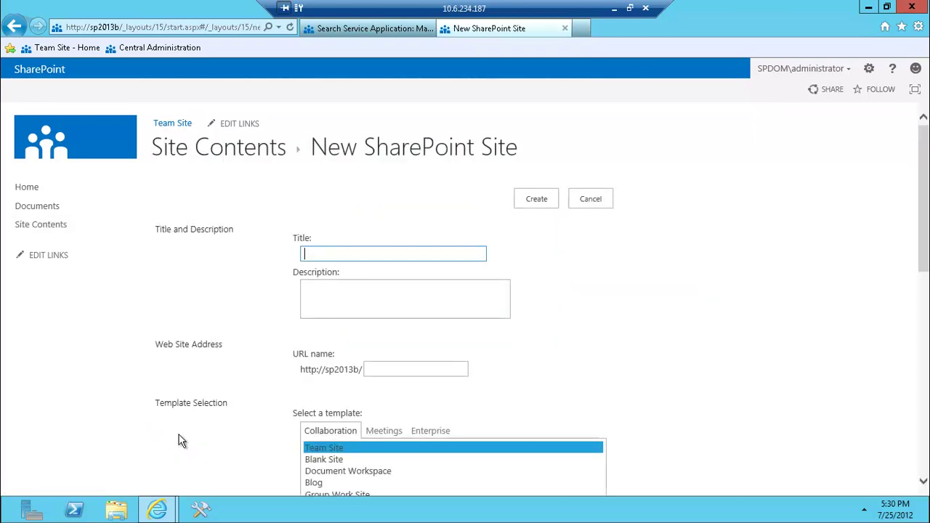
# Enter title 'Search' and URL 'search', choose Enterprise Search Center, and create it
pyautogui.write('Search')
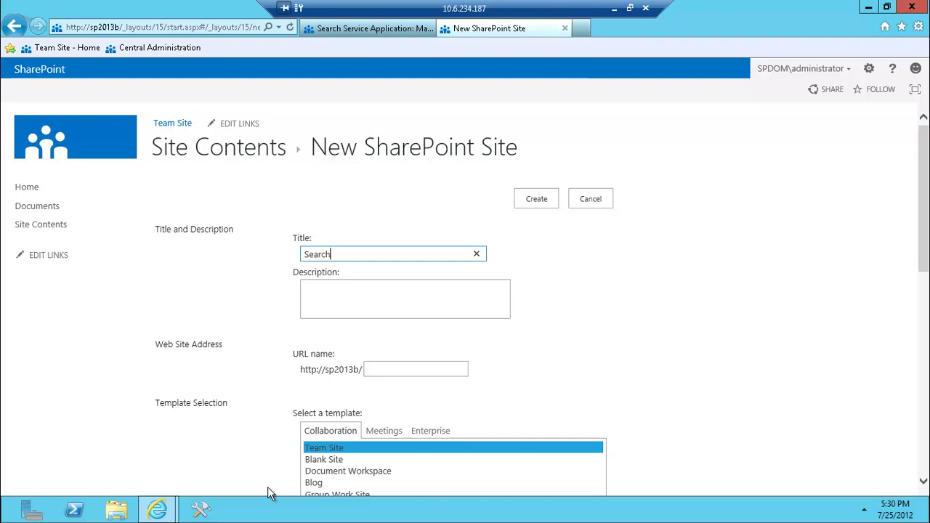
pyautogui.click(373, 372)
pyautogui.write('search')
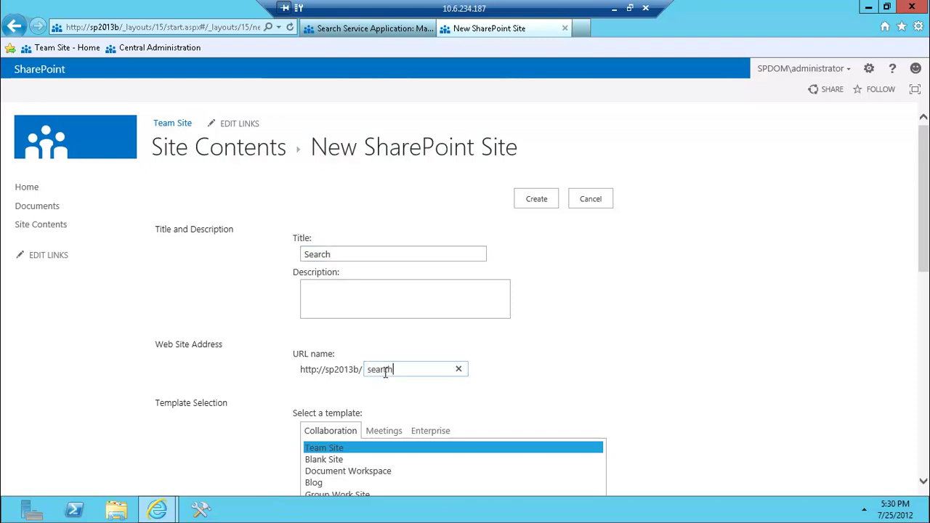
pyautogui.scroll(-3, 574, 325)
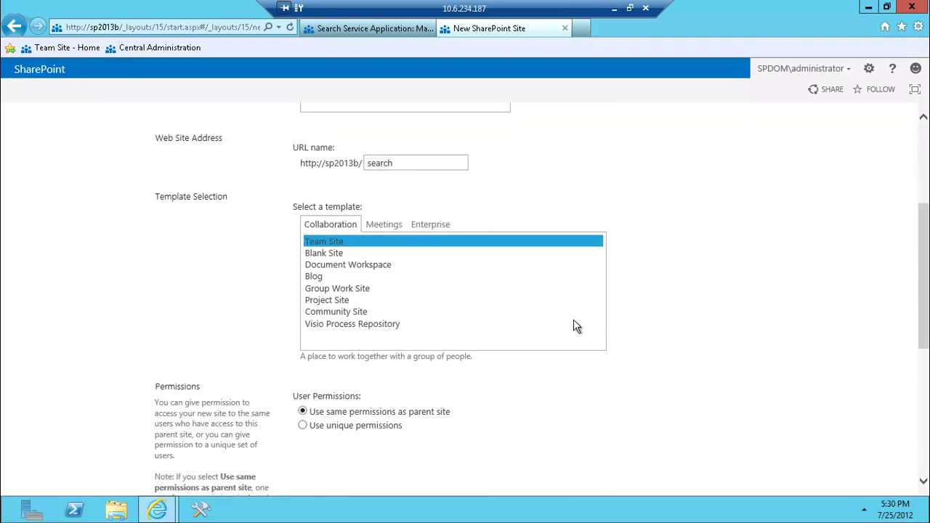
pyautogui.click(432, 226)
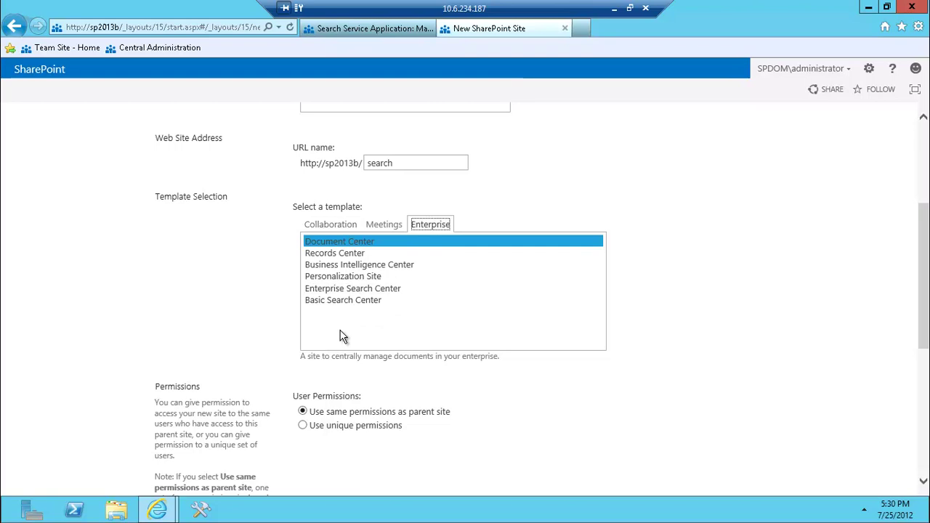
pyautogui.click(354, 290)
pyautogui.scroll(-3, 925, 319)
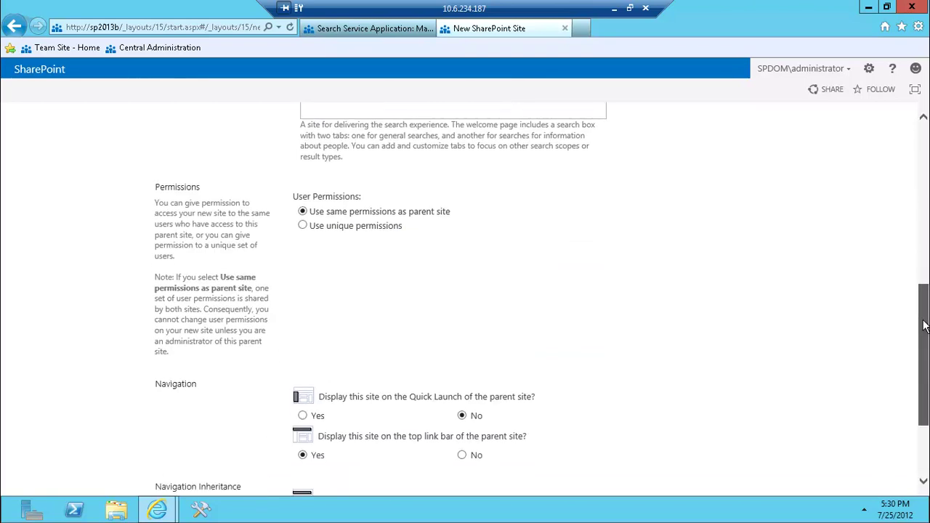
pyautogui.scroll(-2, 925, 326)
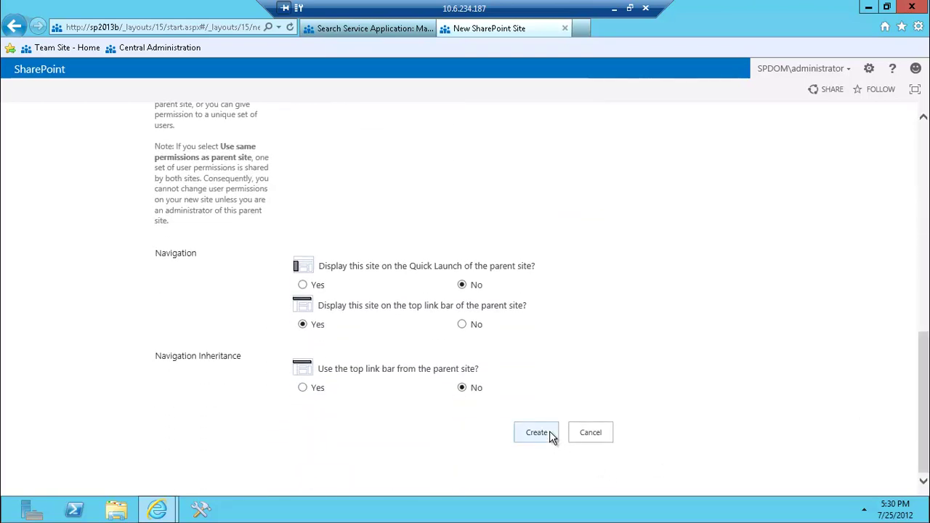
pyautogui.click(550, 431)
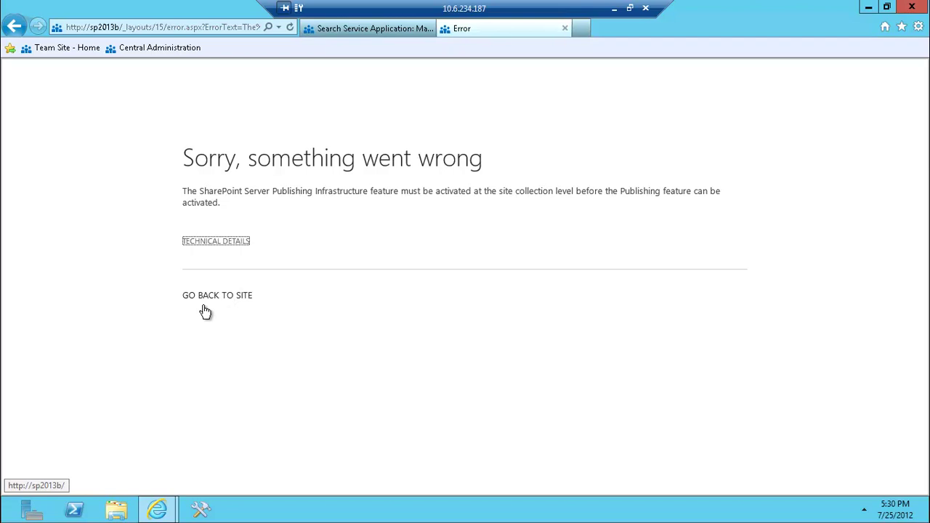
# Go back from the Publishing Infrastructure error and open the team site's Site Settings
pyautogui.hotkey('alt', 'Left')
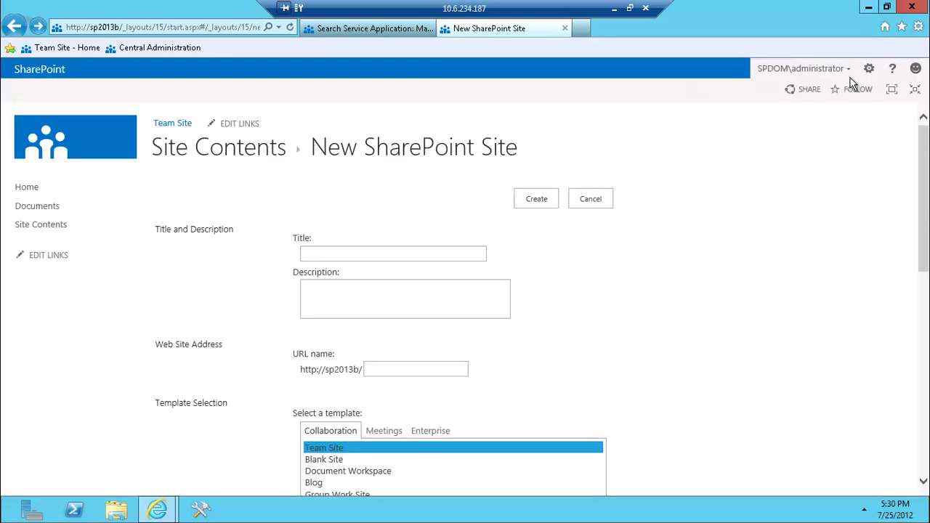
pyautogui.click(869, 69)
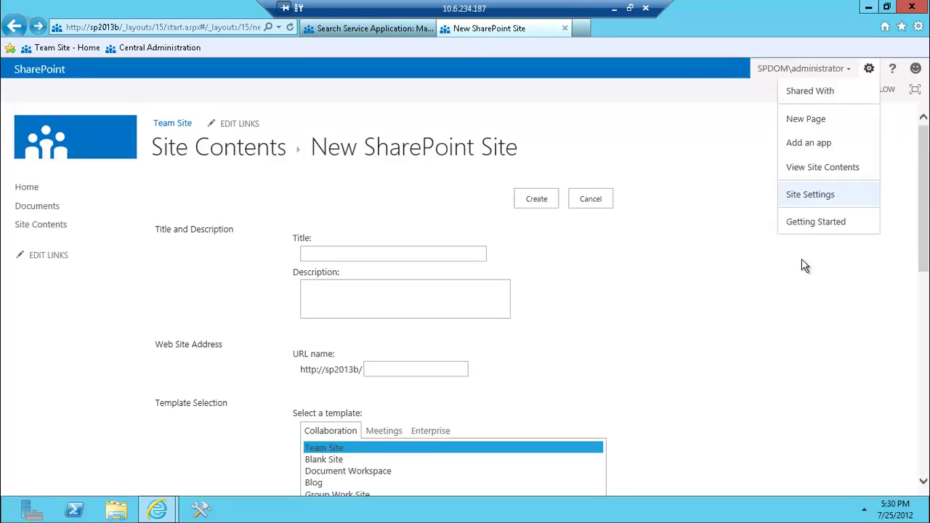
pyautogui.click(805, 194)
pyautogui.scroll(-5, 924, 212)
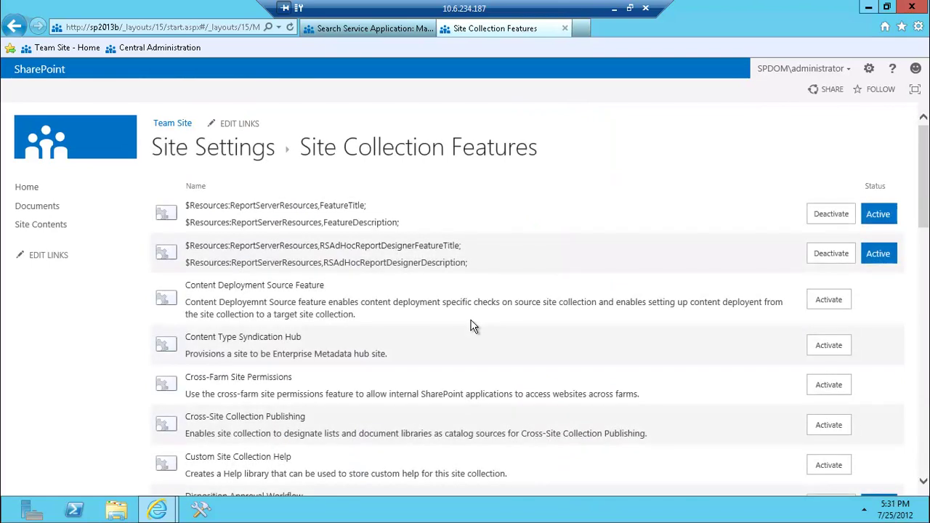
pyautogui.hotkey('ctrl', 'f')
pyautogui.write('publis')
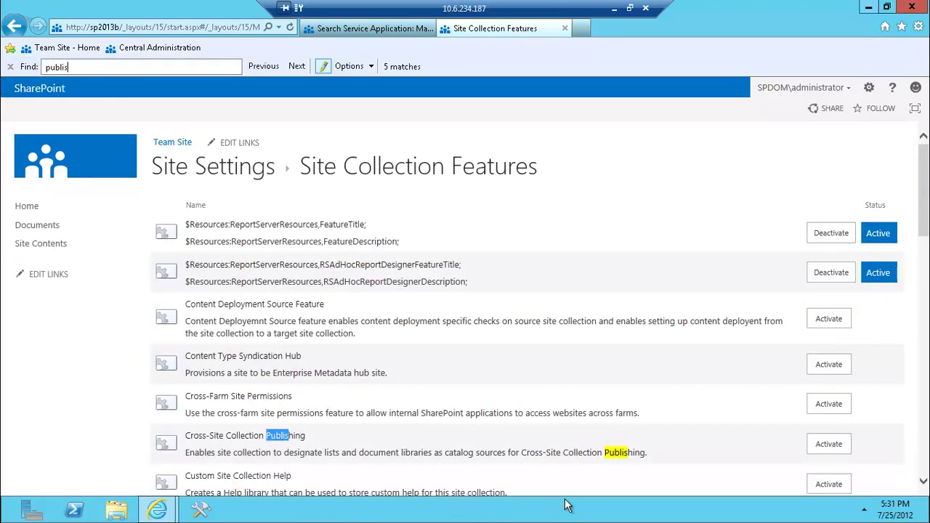
pyautogui.press('Return')
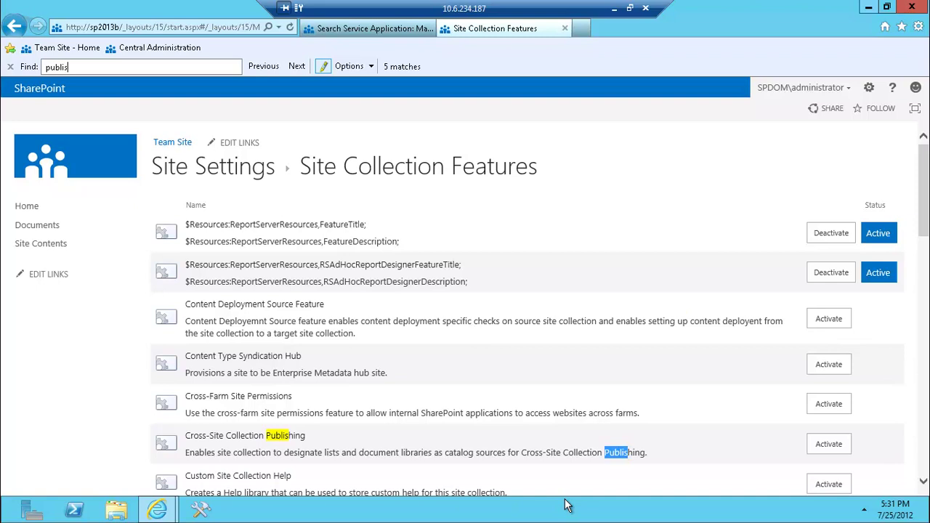
pyautogui.press('Return')
pyautogui.press('Return')
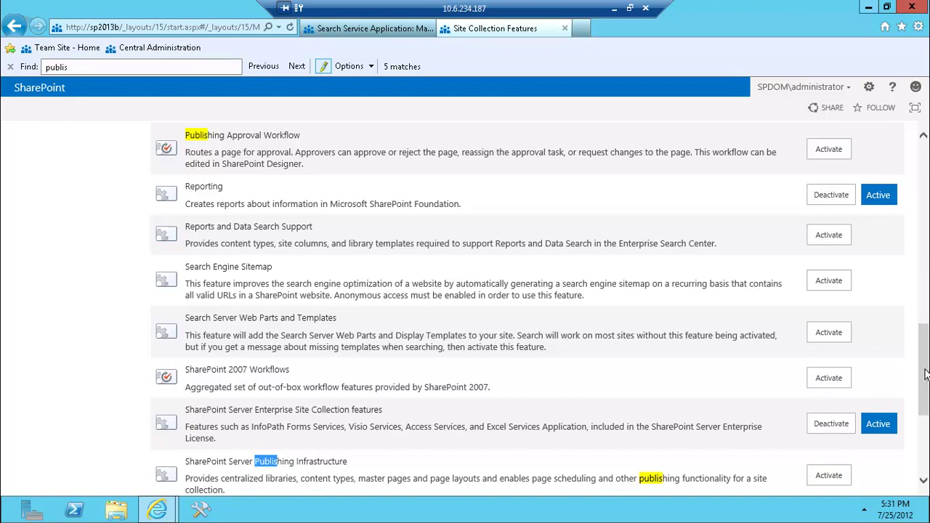
pyautogui.scroll(-2, 819, 363)
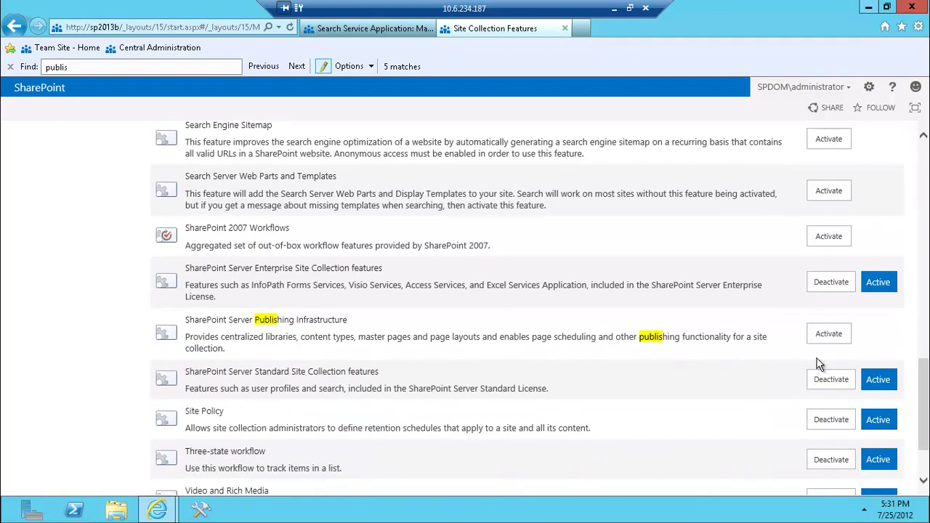
pyautogui.click(829, 337)
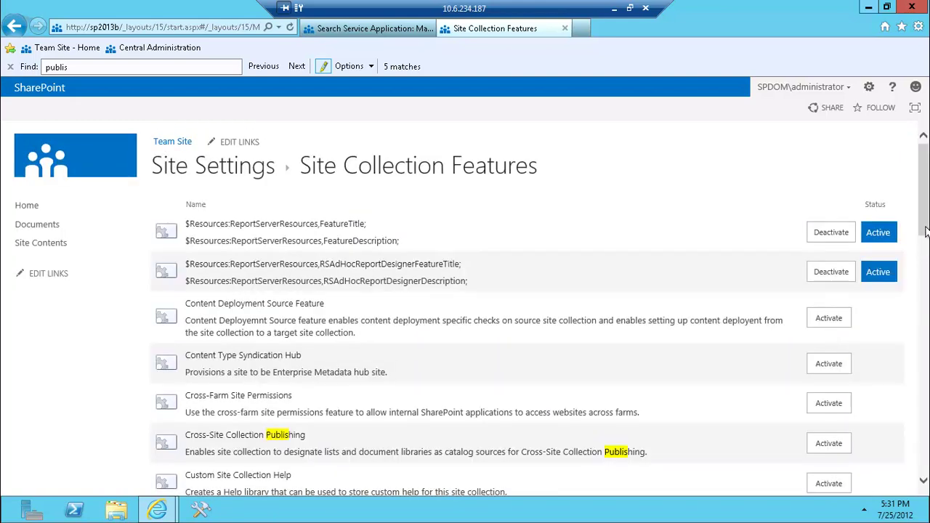
pyautogui.moveTo(925, 231); pyautogui.dragTo(909, 428)
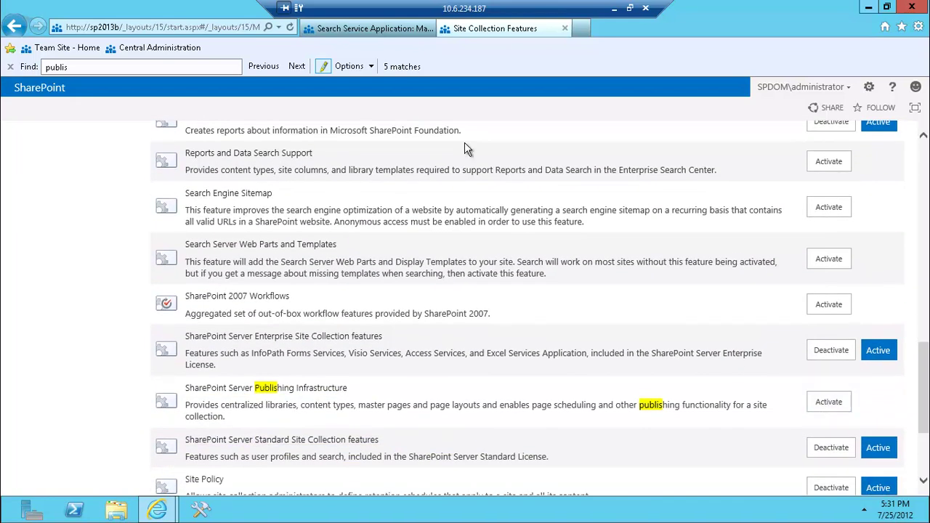
pyautogui.click(239, 27)
pyautogui.press('Return')
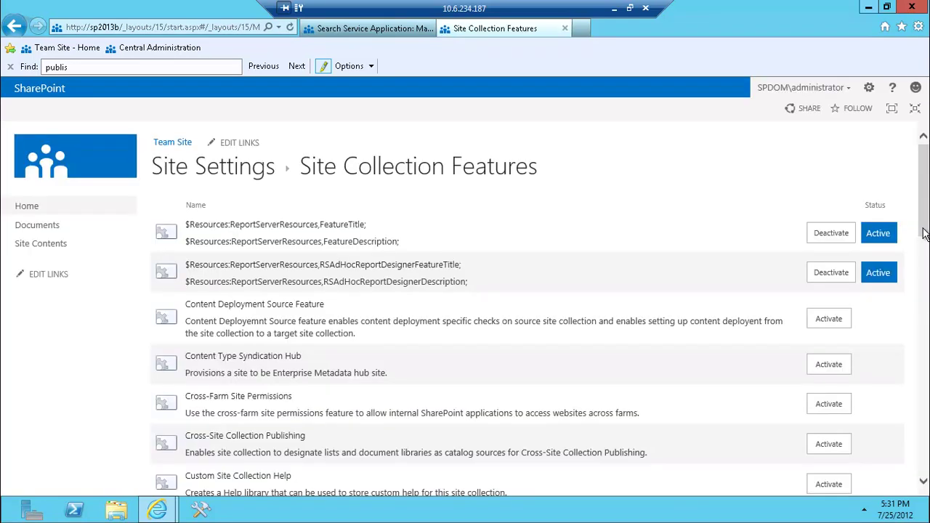
pyautogui.scroll(-10, 923, 411)
pyautogui.scroll(-8, 923, 411)
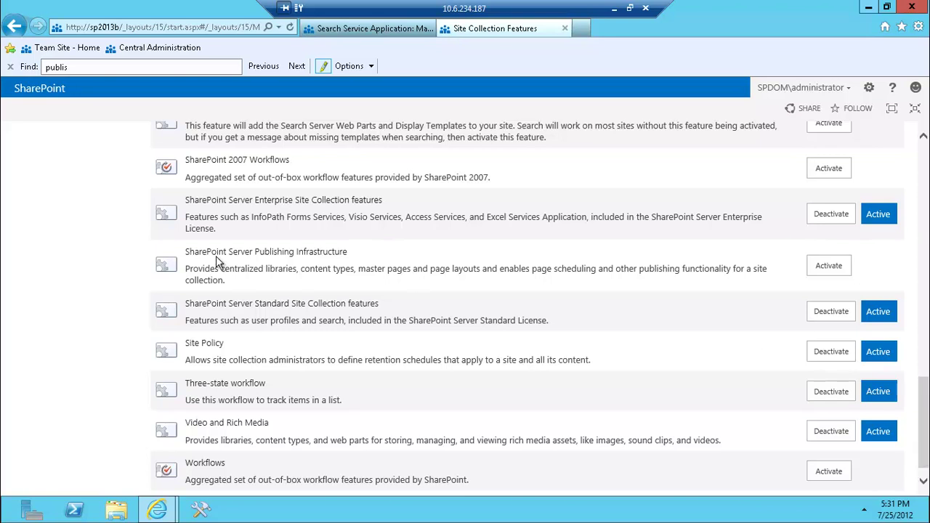
# Activate the SharePoint Server Publishing Infrastructure site collection feature
pyautogui.tripleClick(307, 251)
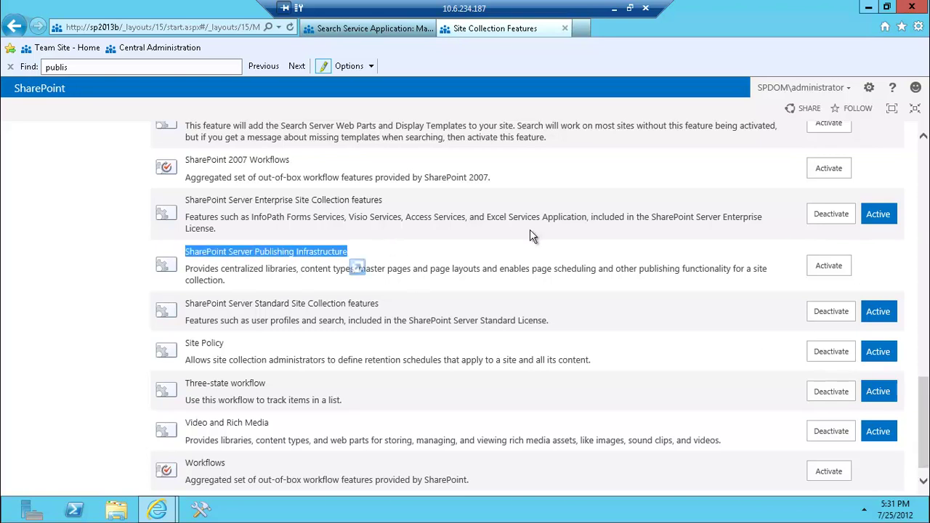
pyautogui.click(829, 266)
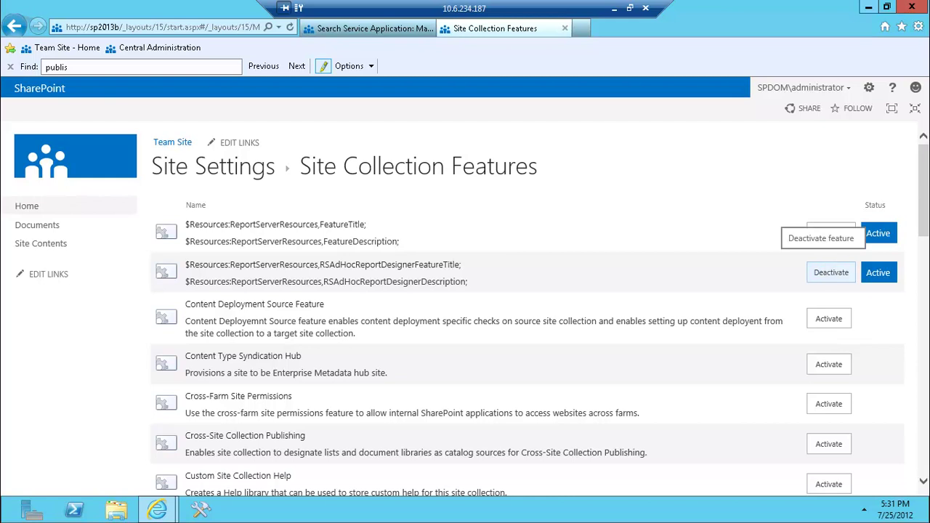
pyautogui.moveTo(924, 181); pyautogui.dragTo(925, 375)
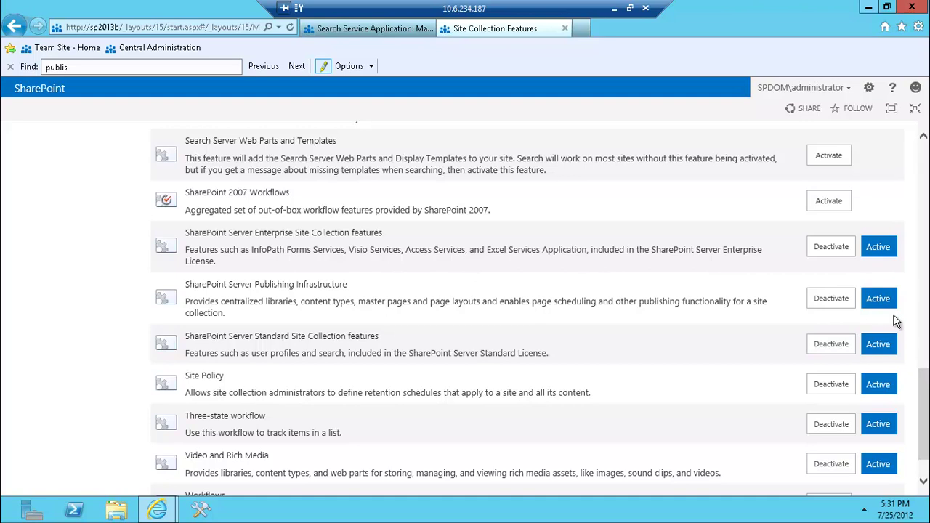
pyautogui.moveTo(925, 371); pyautogui.dragTo(922, 149)
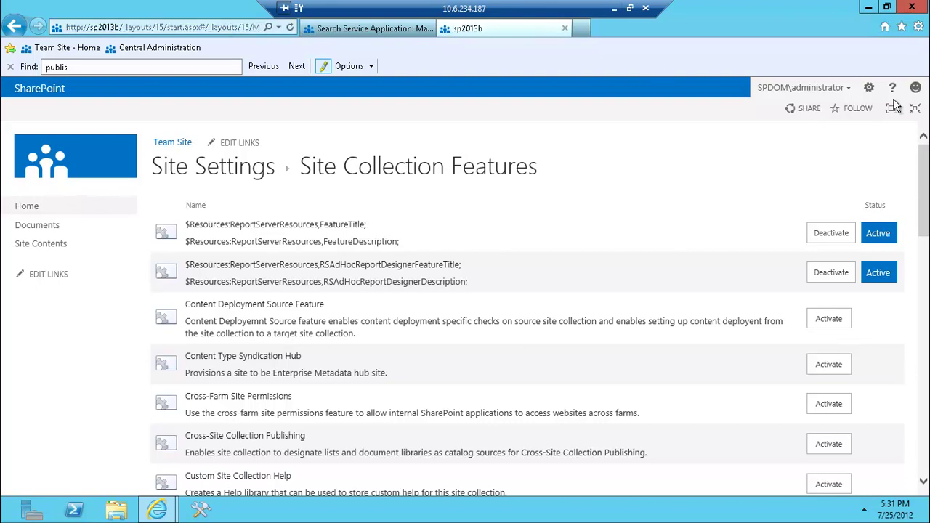
pyautogui.moveTo(925, 188)
pyautogui.mouseDown()
pyautogui.moveTo(926, 418)
pyautogui.moveTo(925, 178)
pyautogui.mouseUp()
# Open the team site's Manage site features page from Site Settings
pyautogui.click(868, 88)
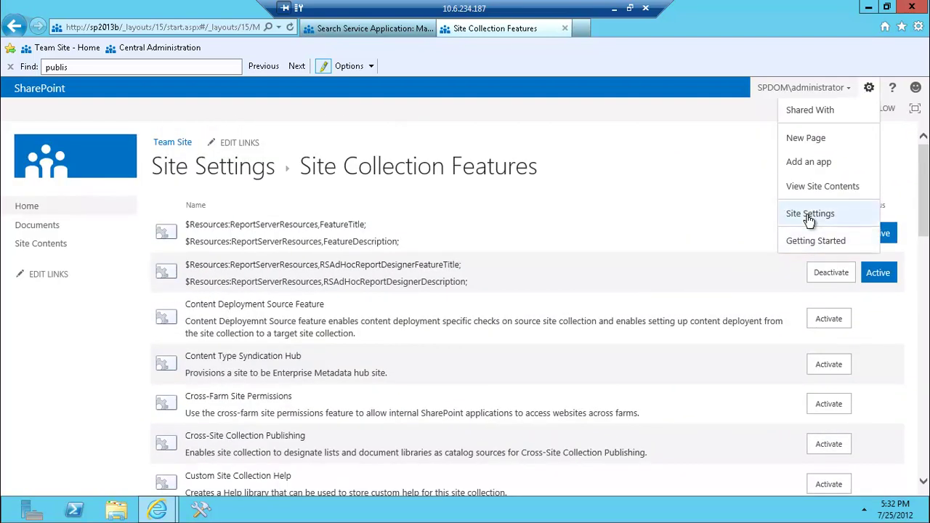
pyautogui.click(810, 214)
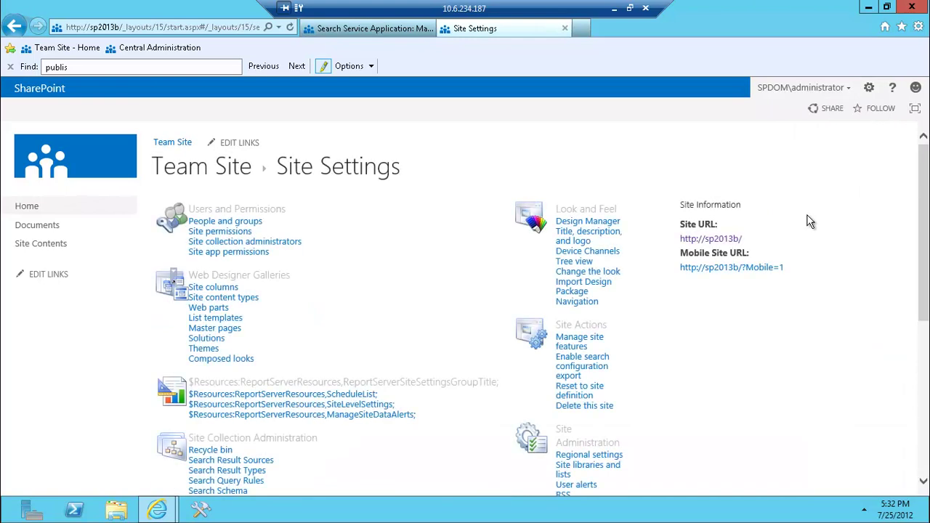
pyautogui.click(574, 339)
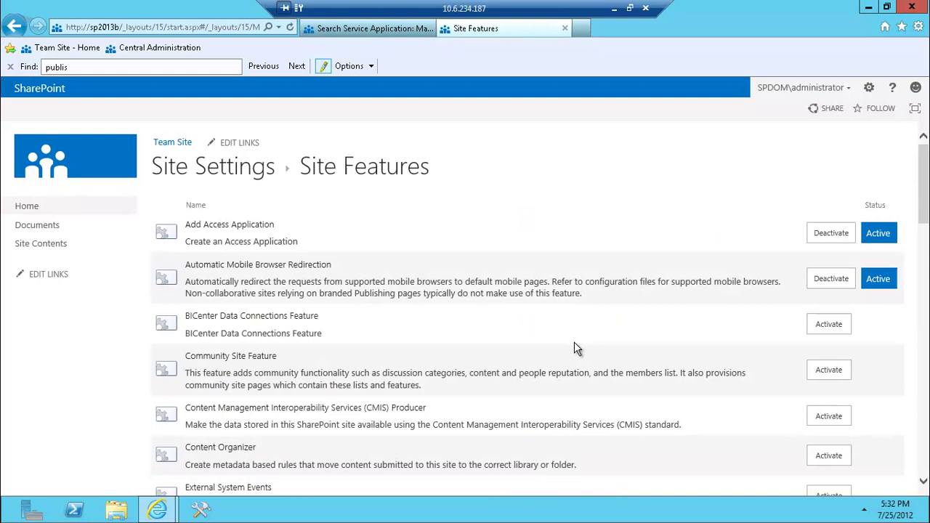
# Locate SharePoint Server Publishing in the Site Features list and activate it
pyautogui.moveTo(928, 164); pyautogui.dragTo(926, 225)
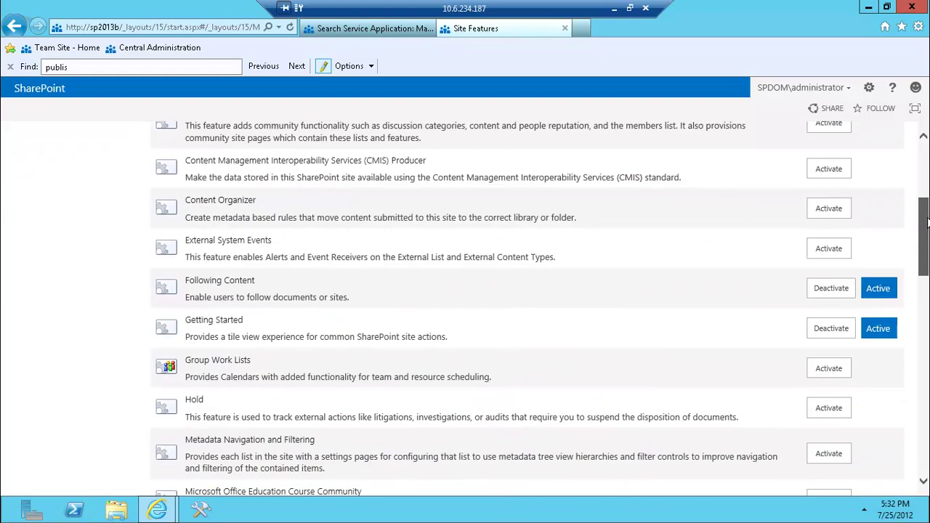
pyautogui.write('publishi')
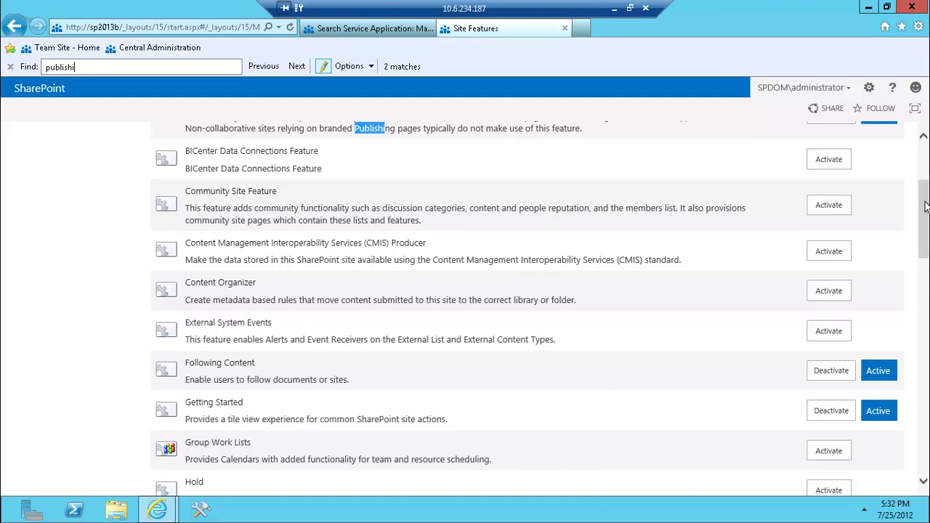
pyautogui.moveTo(928, 207)
pyautogui.mouseDown()
pyautogui.moveTo(926, 193)
pyautogui.moveTo(924, 215)
pyautogui.mouseUp()
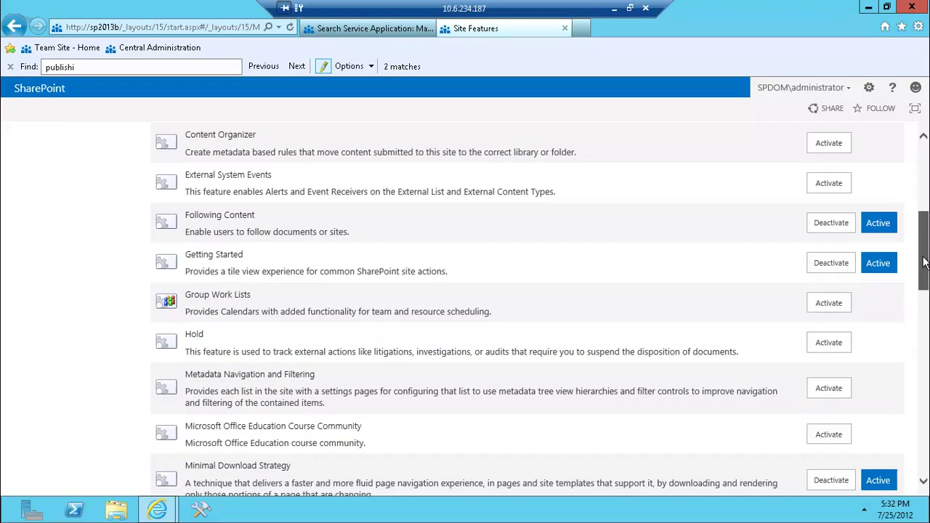
pyautogui.moveTo(924, 263); pyautogui.dragTo(917, 392)
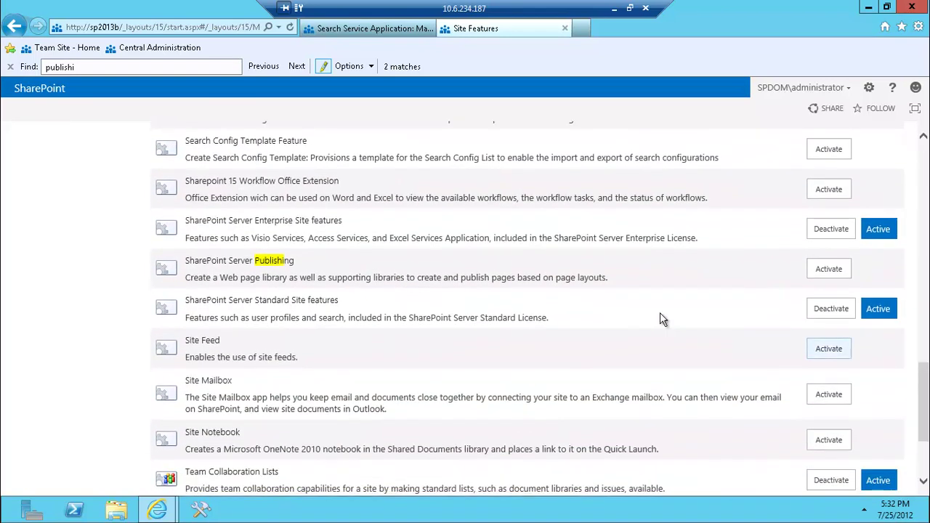
pyautogui.click(829, 270)
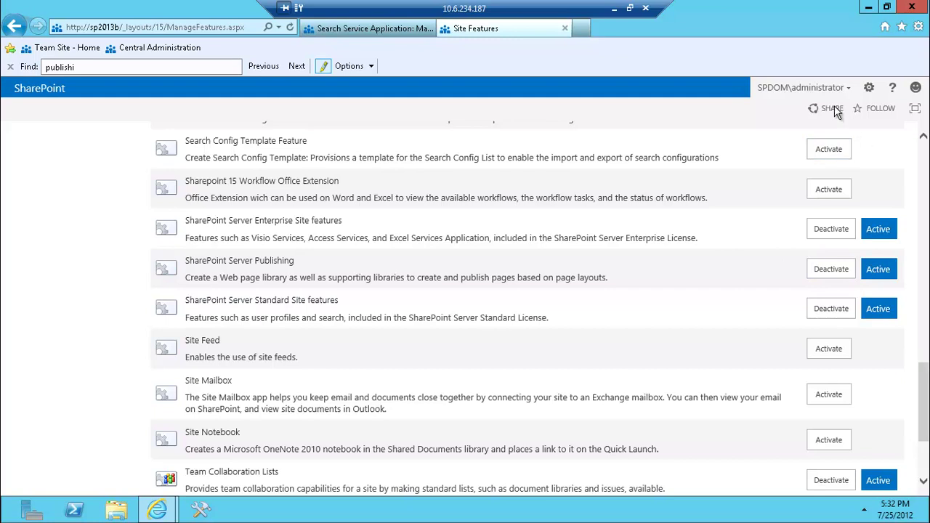
pyautogui.click(869, 88)
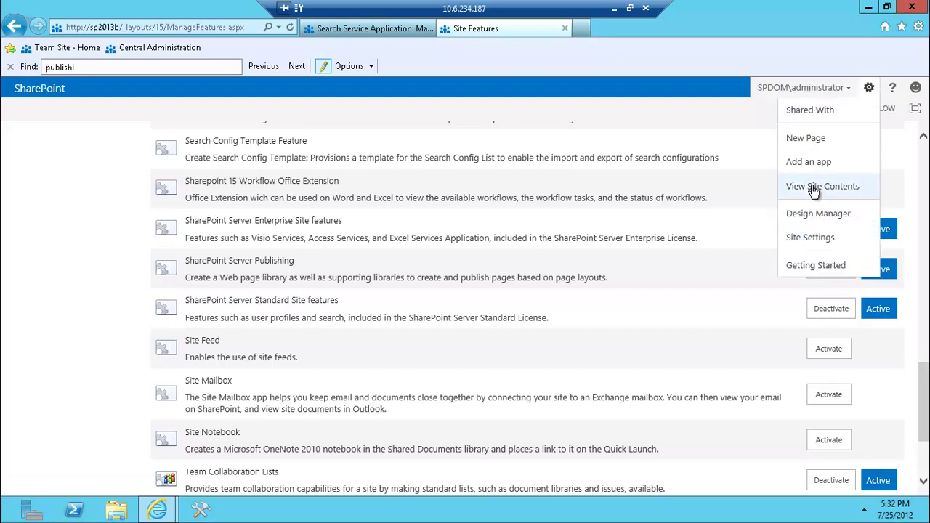
# Open the new subsite form from the team site's Site Contents page
pyautogui.click(814, 188)
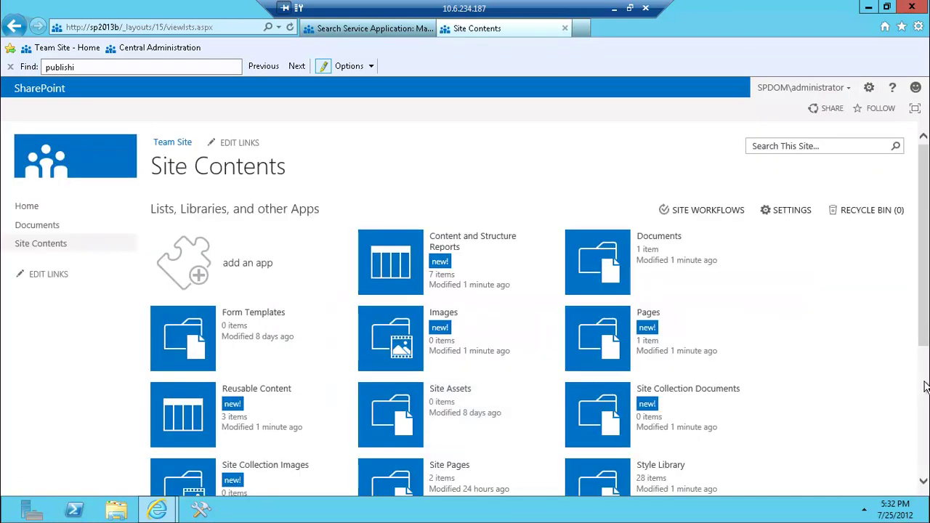
pyautogui.scroll(-3, 727, 396)
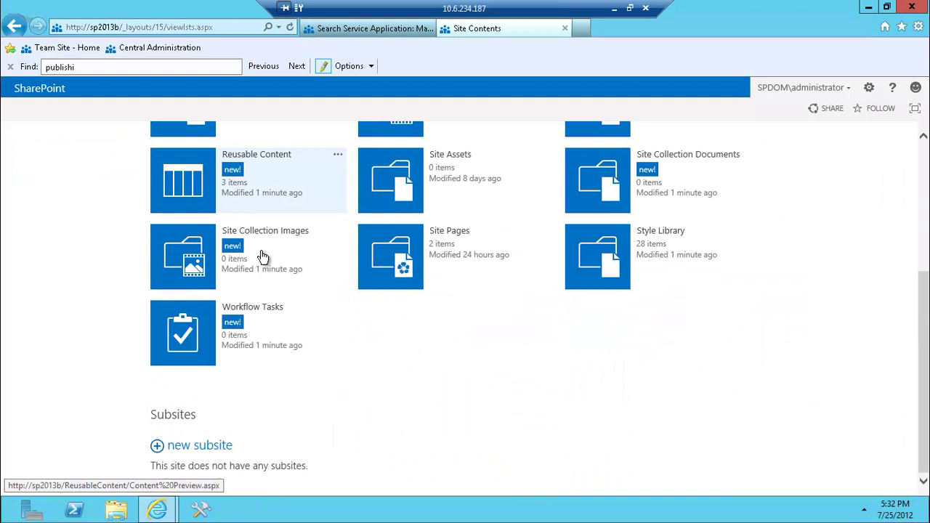
pyautogui.click(184, 449)
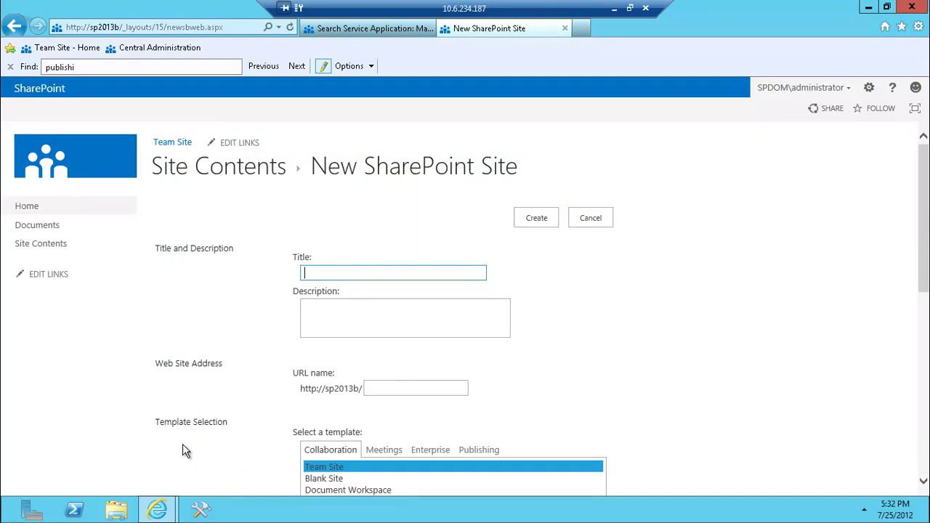
# Enter 'Search' as title and URL, choose Enterprise Search Center, and create the subsite
pyautogui.write('Search')
pyautogui.hotkey('ctrl', 'a')
pyautogui.hotkey('ctrl', 'c')
pyautogui.press('Tab')
pyautogui.press('Tab')
pyautogui.hotkey('ctrl', 'v')
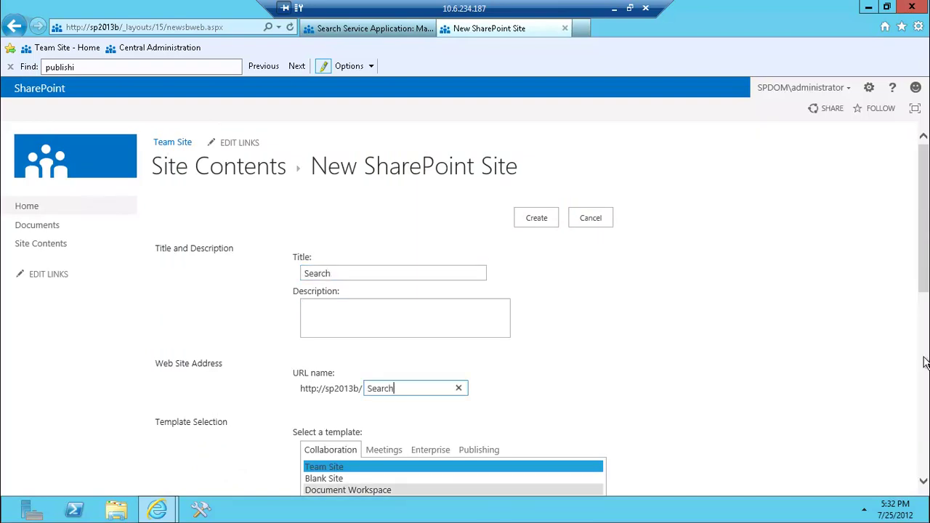
pyautogui.moveTo(926, 280); pyautogui.dragTo(926, 378)
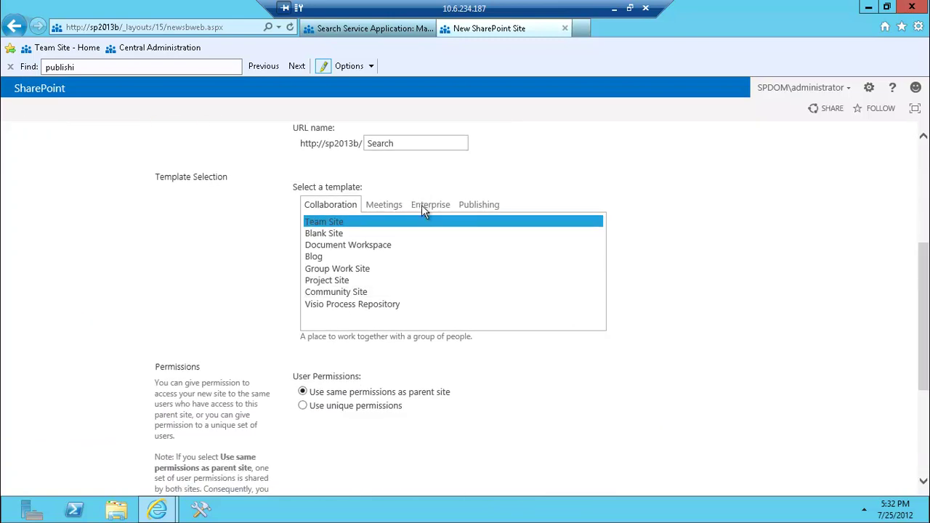
pyautogui.click(449, 206)
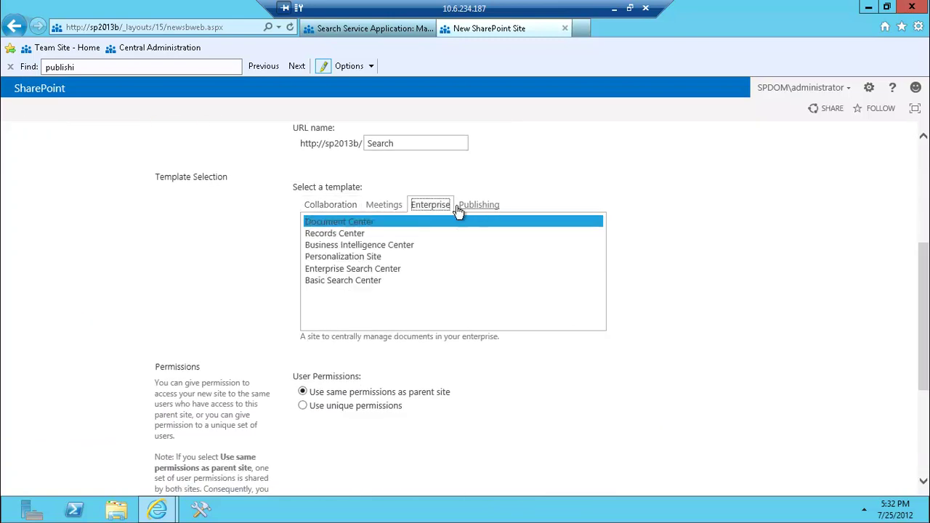
pyautogui.click(356, 269)
pyautogui.moveTo(926, 309); pyautogui.dragTo(926, 403)
pyautogui.click(537, 434)
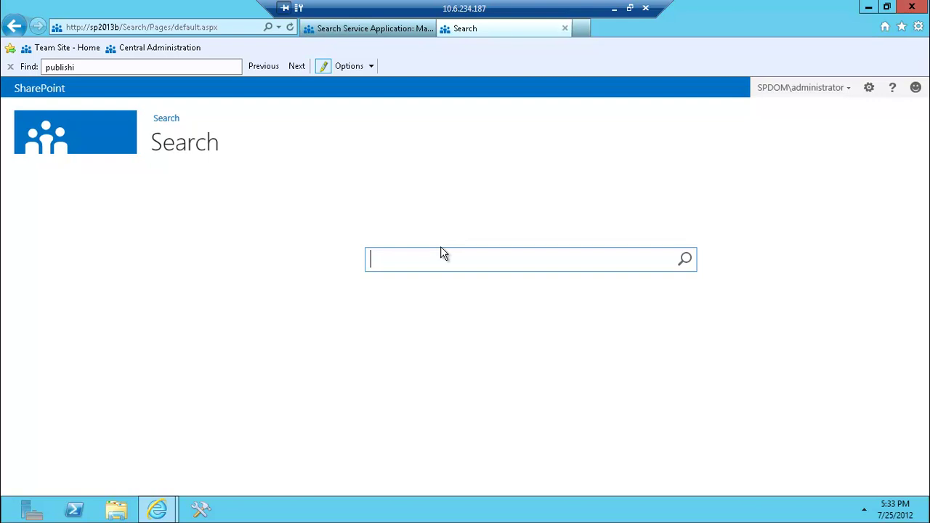
# Search the new Search Center for 'test'
pyautogui.write('test')
pyautogui.press('Return')
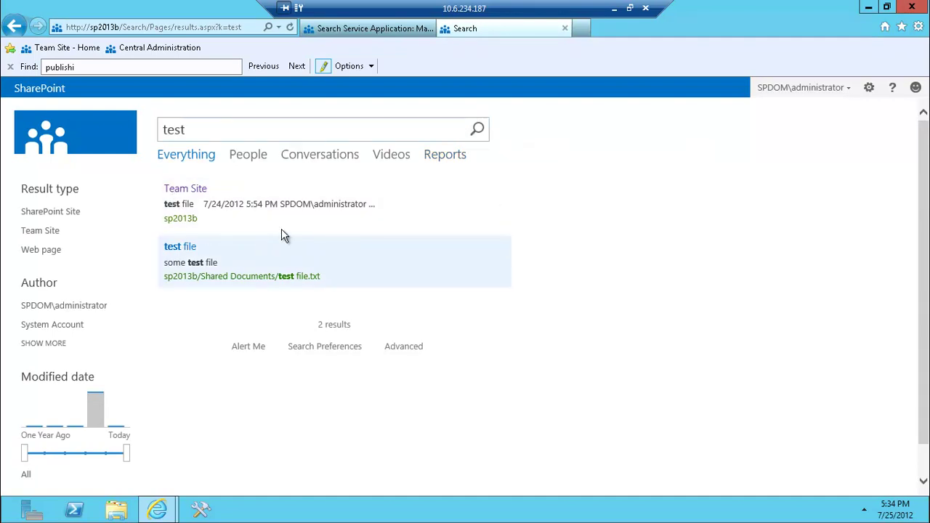
pyautogui.moveTo(361, 211)
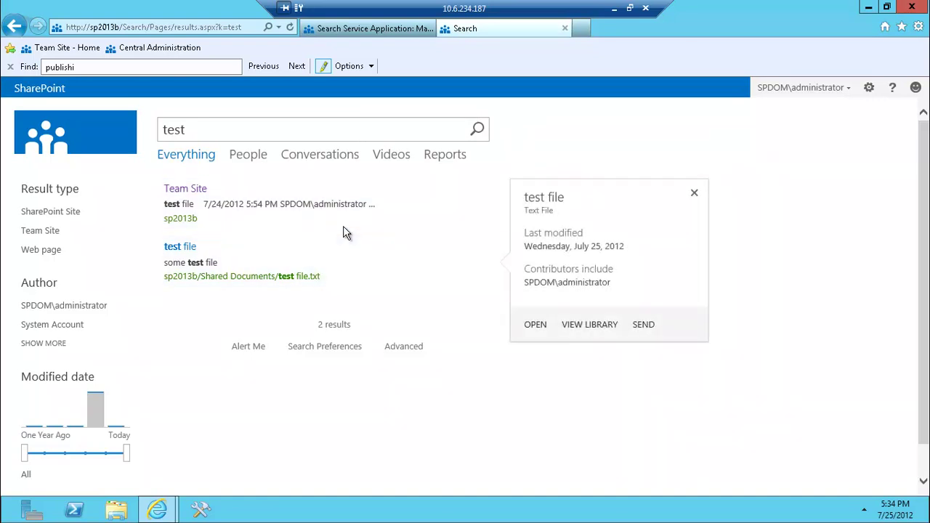
pyautogui.moveTo(473, 262)
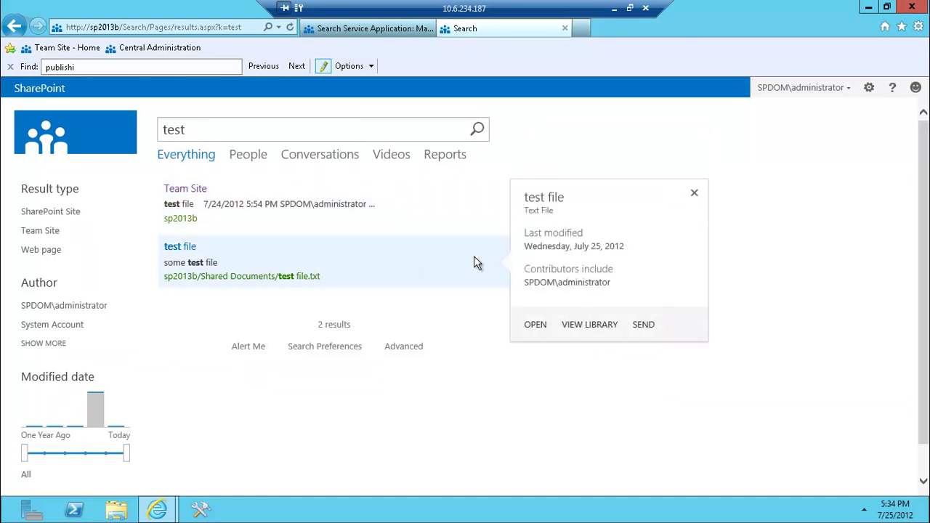
pyautogui.click(587, 327)
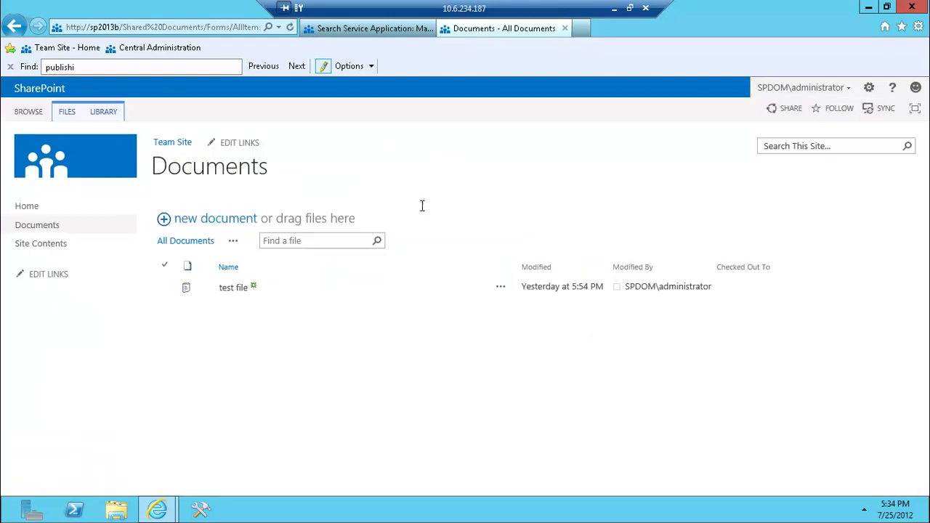
pyautogui.hotkey('alt', 'Left')
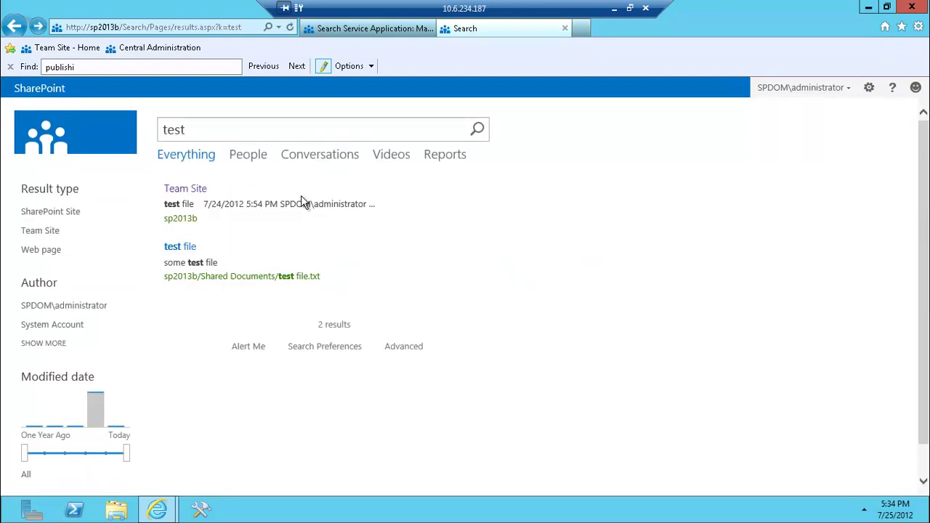
pyautogui.moveTo(353, 274)
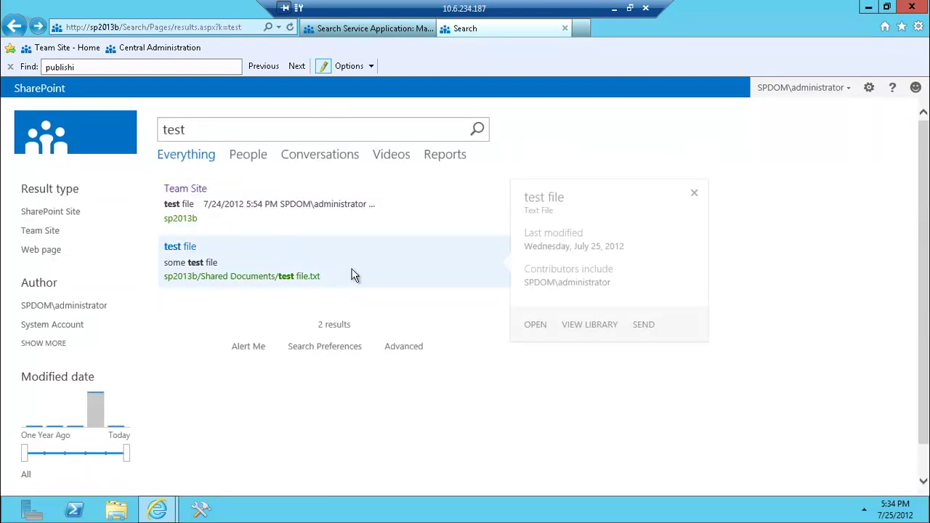
pyautogui.click(535, 325)
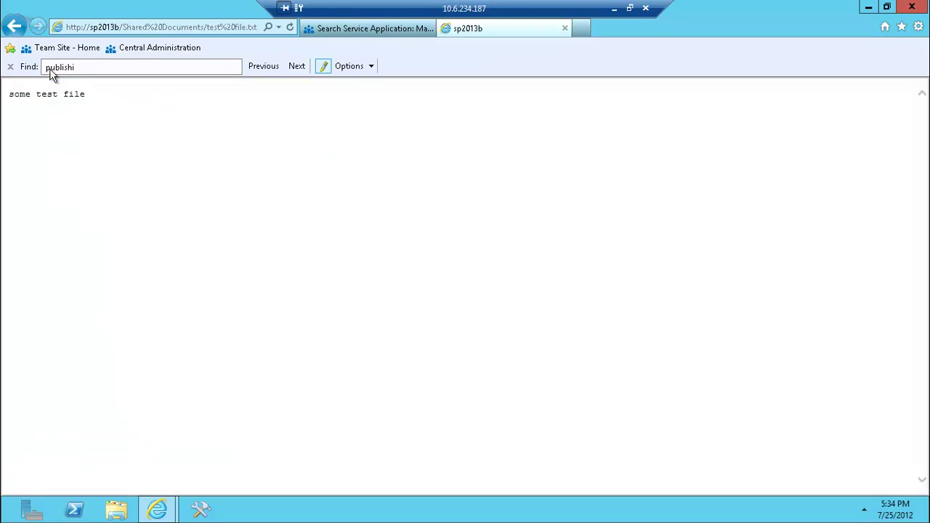
pyautogui.click(13, 26)
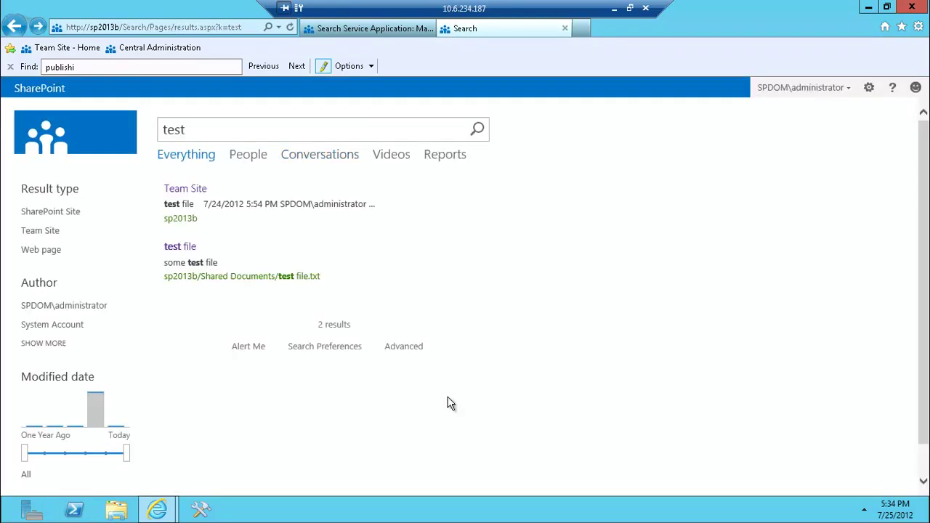
# Show the preview cards for the test file.txt and Team Site results
pyautogui.moveTo(407, 284)
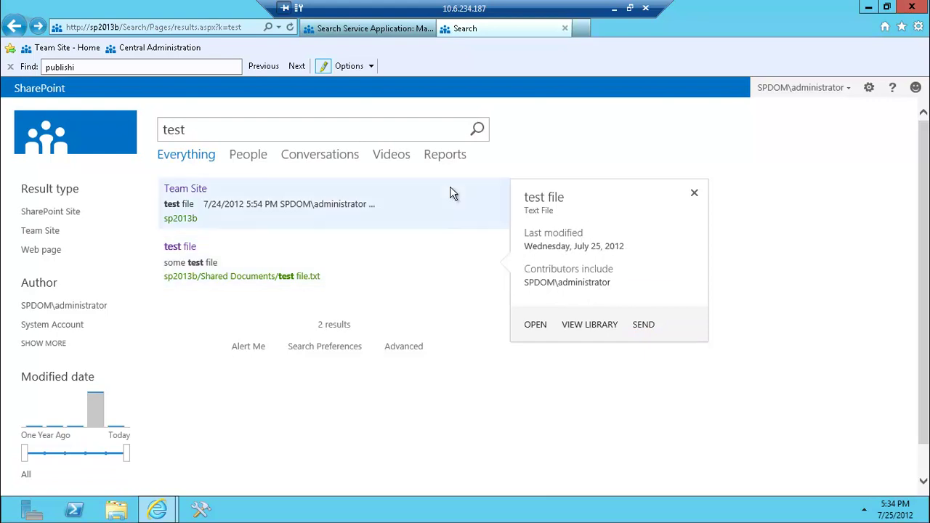
pyautogui.moveTo(442, 216)
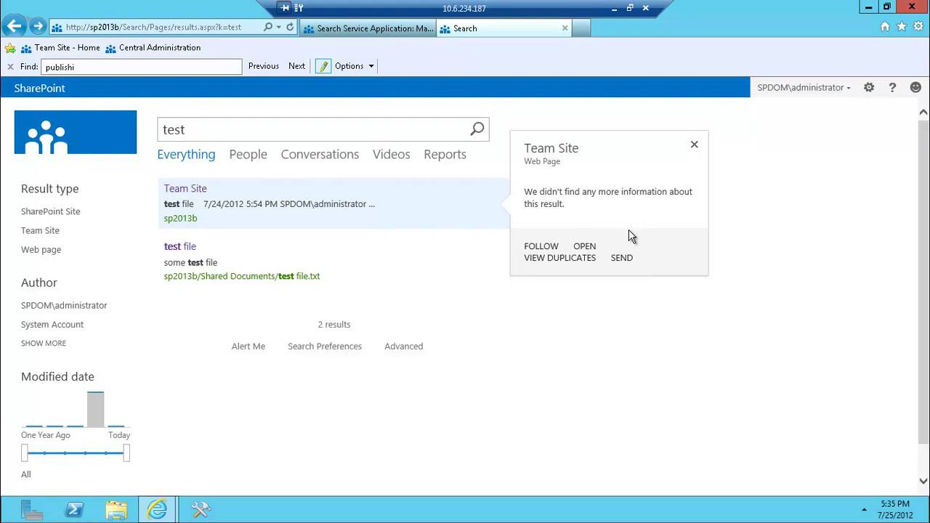
pyautogui.moveTo(486, 243)
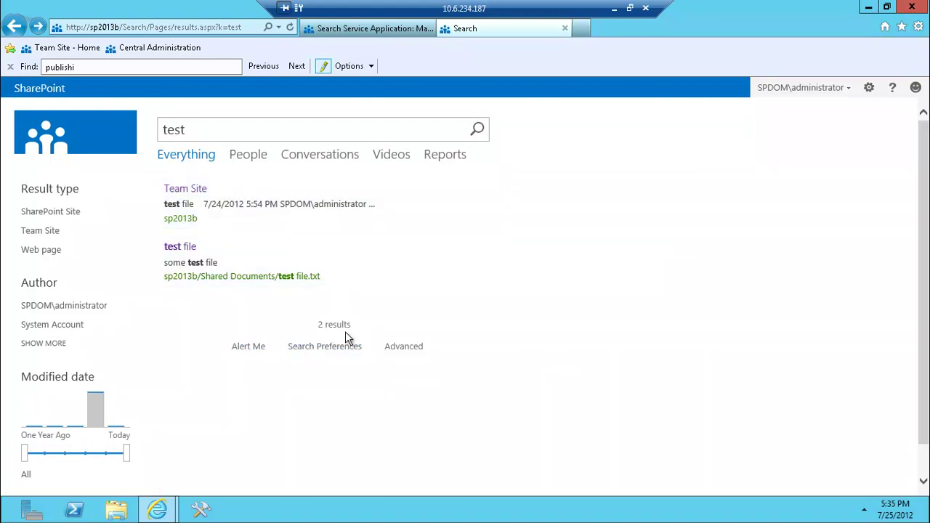
# Check the People results for 'test', which are empty, then close the Find bar and return to Everything
pyautogui.click(245, 159)
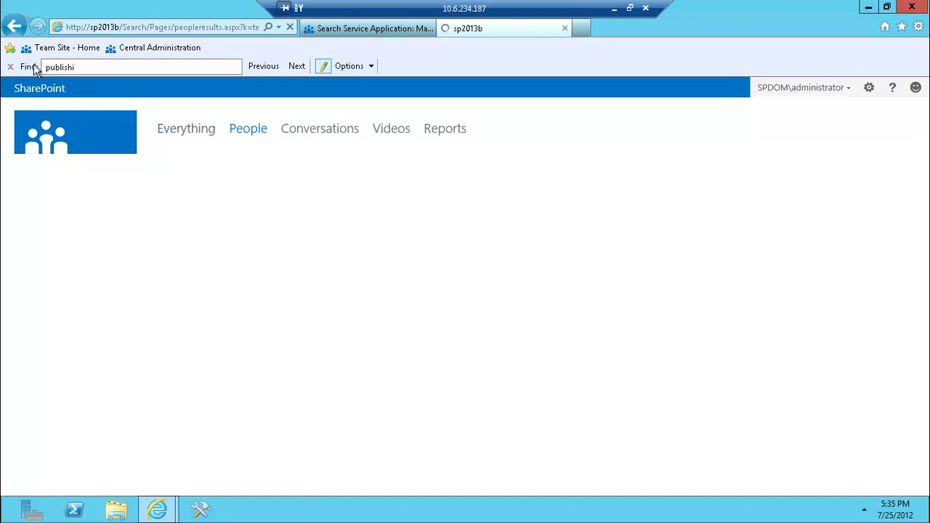
pyautogui.click(10, 67)
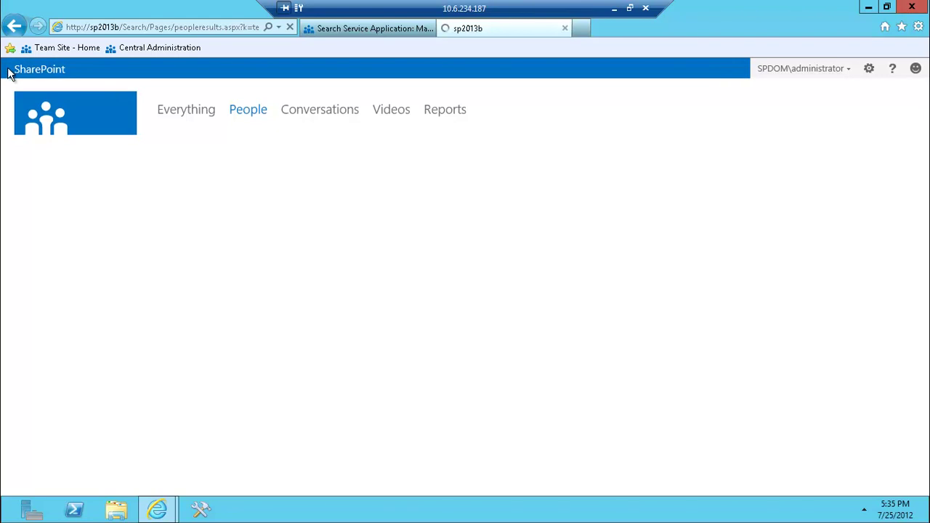
pyautogui.click(183, 116)
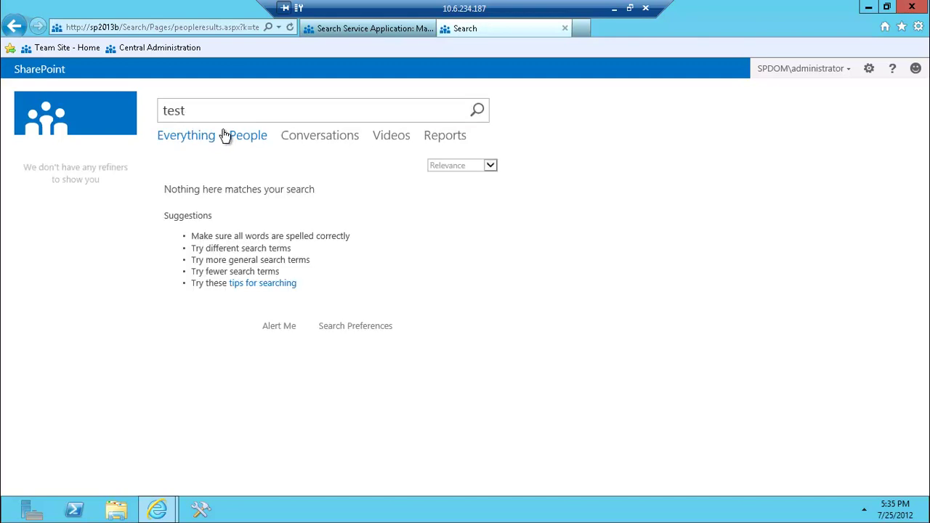
# Return to Everything results and set the Modified date refiner to One Week Ago - Today
pyautogui.click(193, 143)
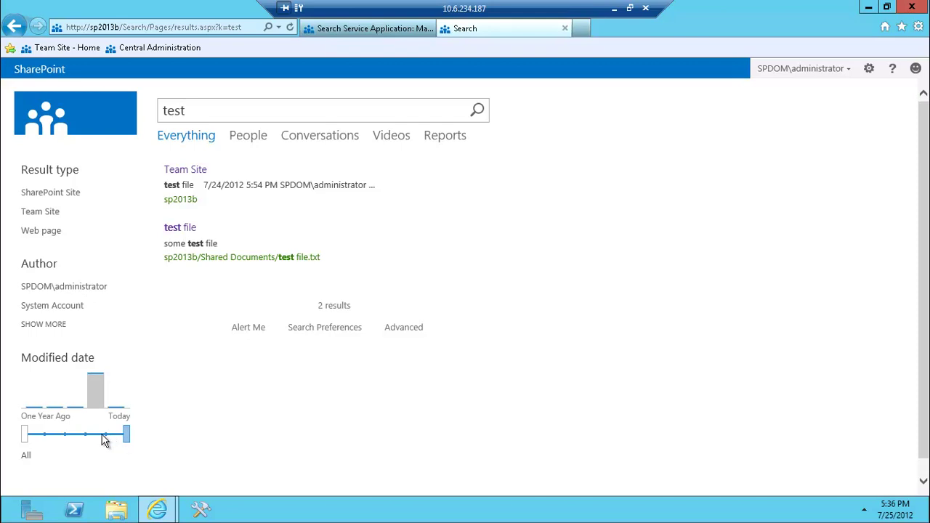
pyautogui.moveTo(104, 439); pyautogui.dragTo(86, 435)
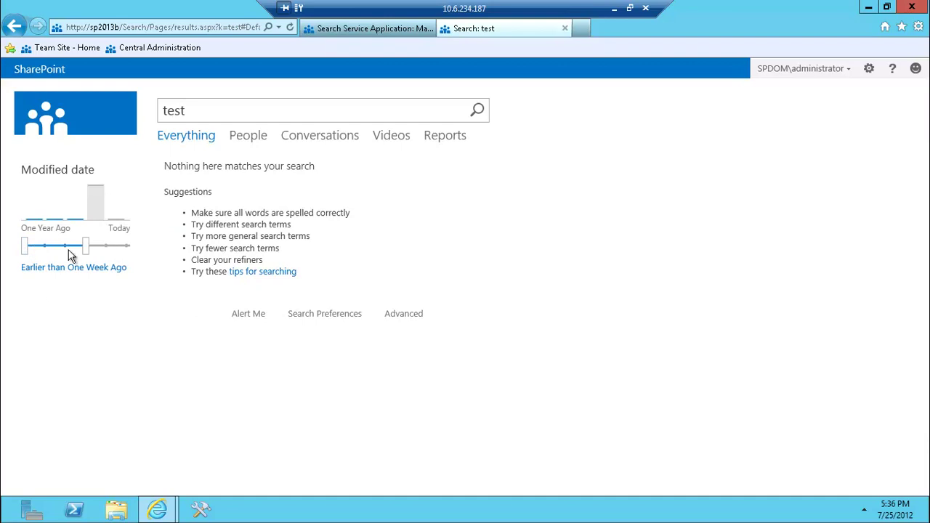
pyautogui.moveTo(24, 247); pyautogui.dragTo(108, 249)
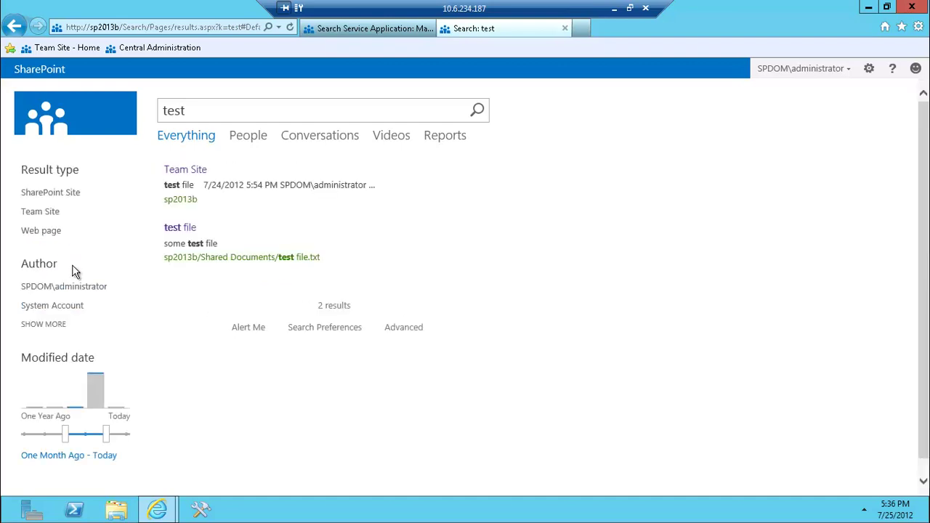
pyautogui.moveTo(66, 435); pyautogui.dragTo(87, 435)
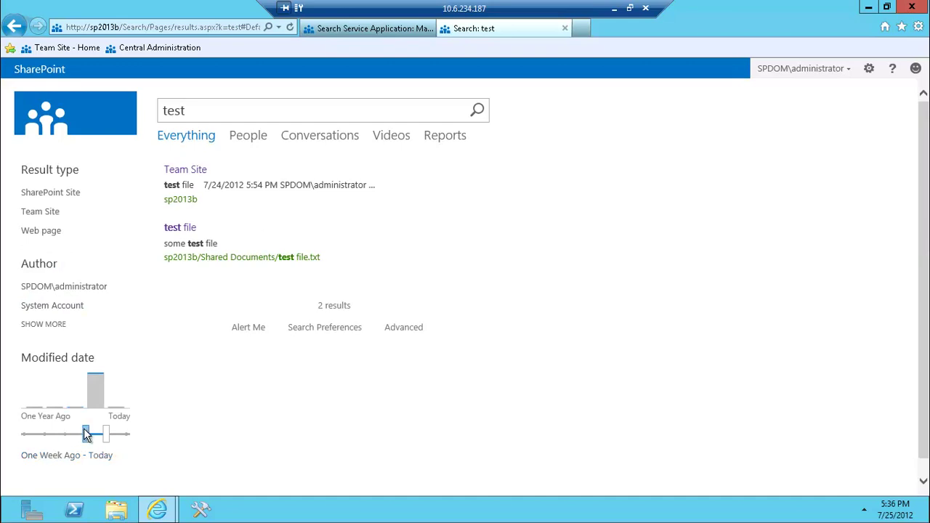
pyautogui.click(106, 434)
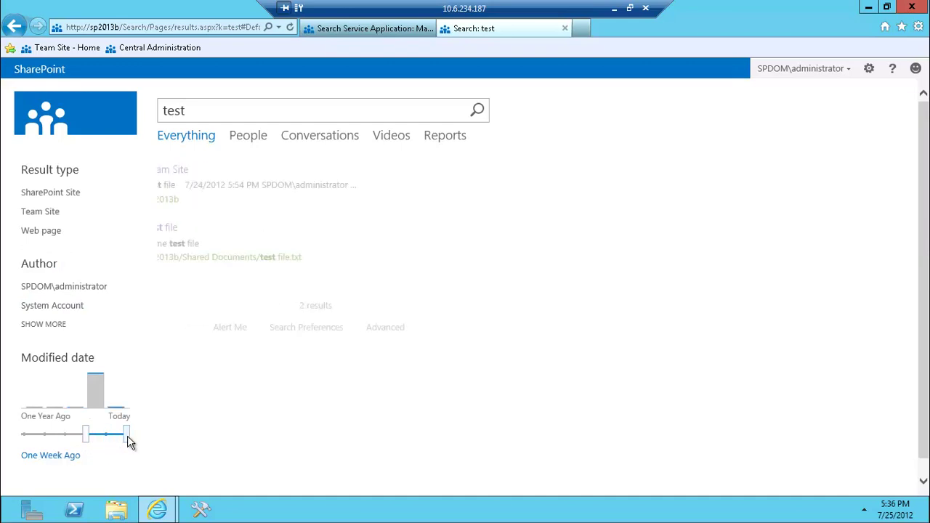
pyautogui.moveTo(127, 436); pyautogui.dragTo(108, 438)
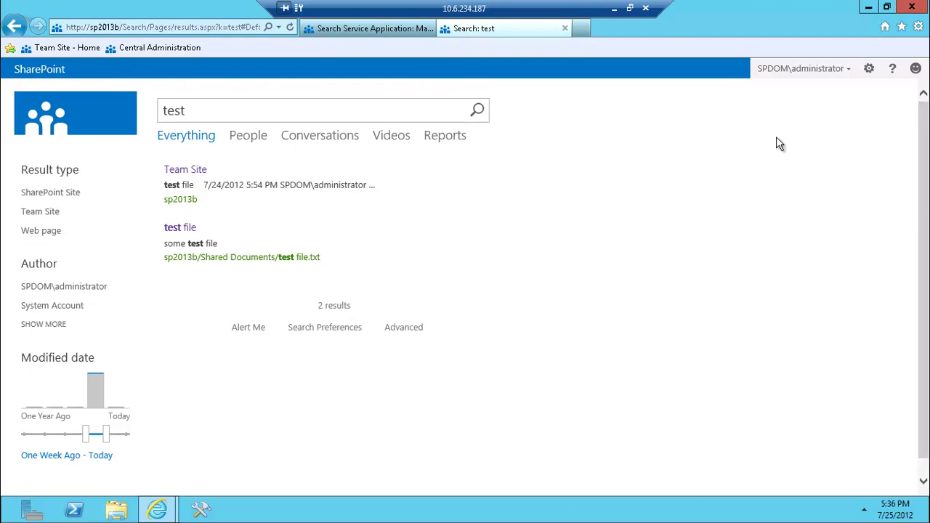
# Go to the search site's contents, open the Pages library, and select the videoresults page
pyautogui.click(869, 68)
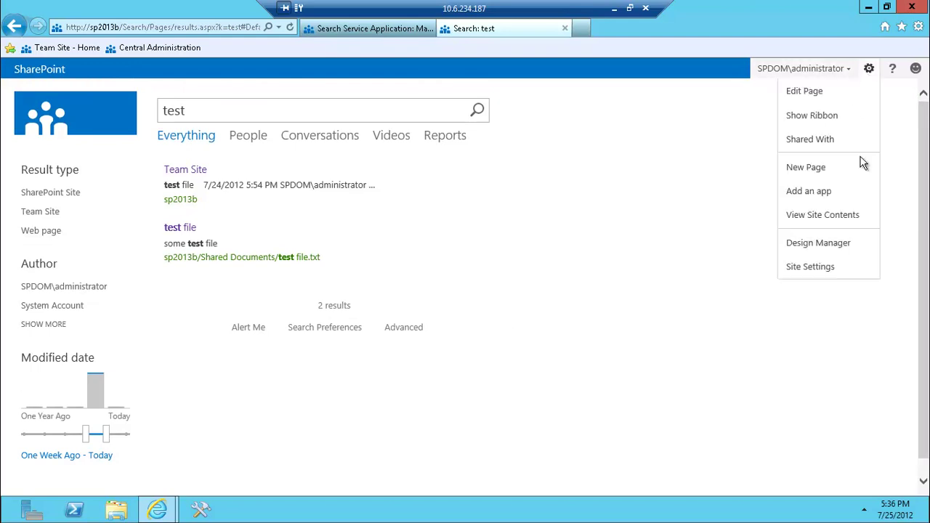
pyautogui.click(821, 217)
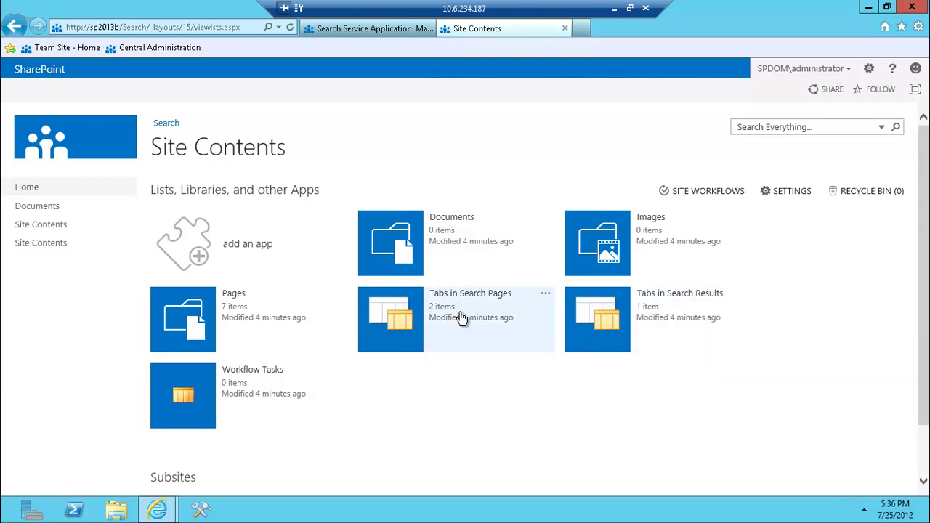
pyautogui.click(242, 308)
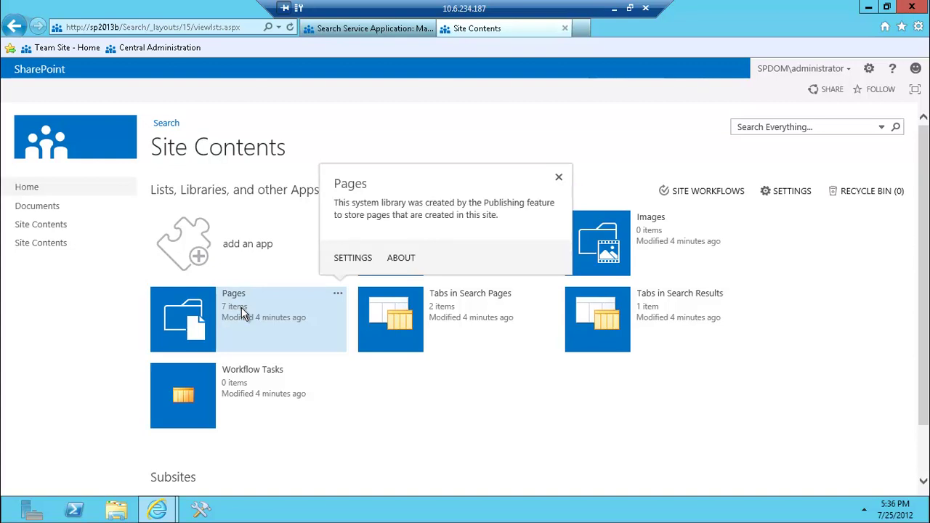
pyautogui.click(196, 314)
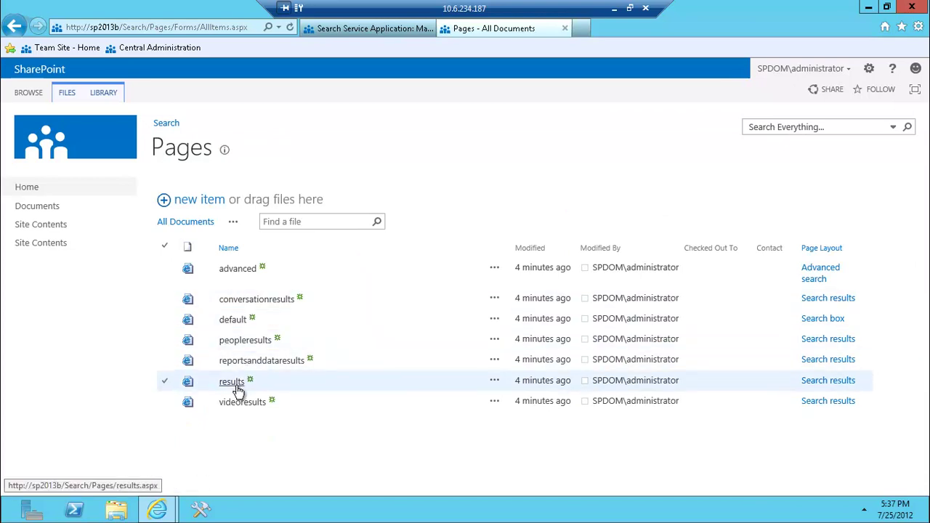
pyautogui.click(239, 404)
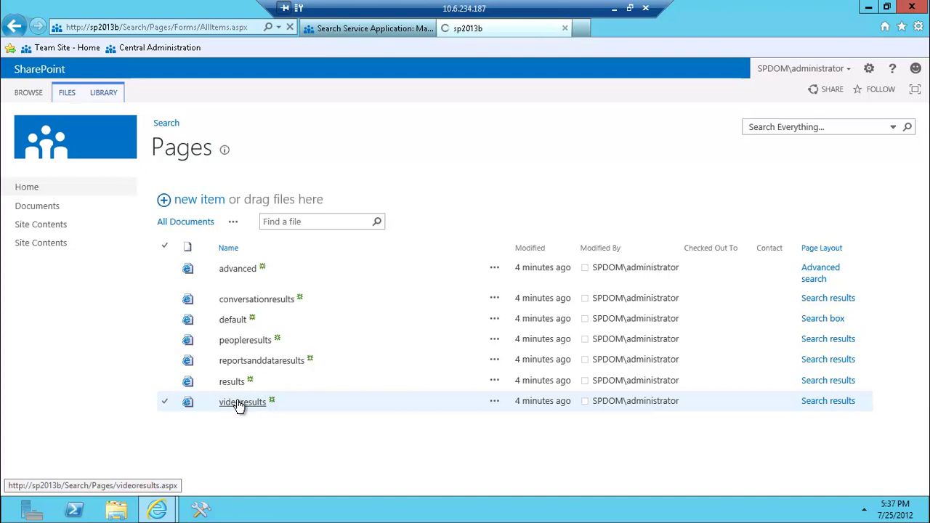